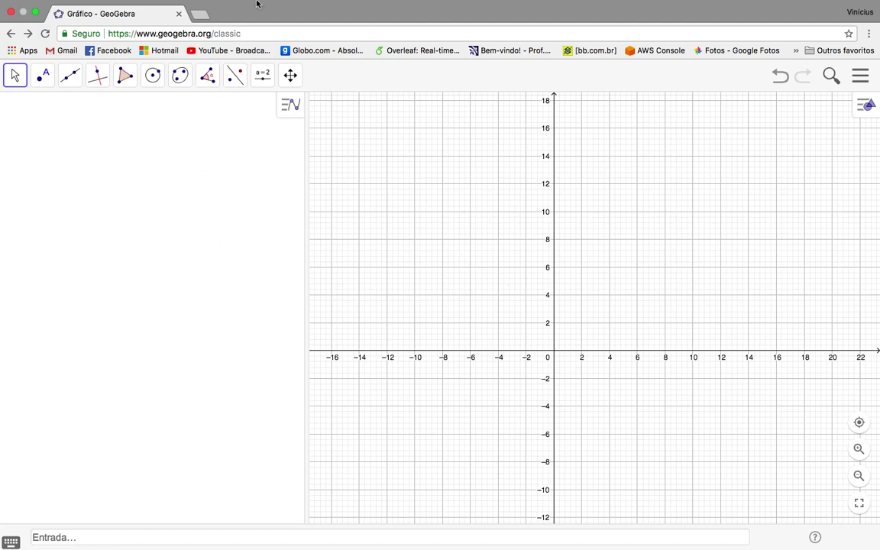
{"action": "left_click", "coordinate": [53, 537]}
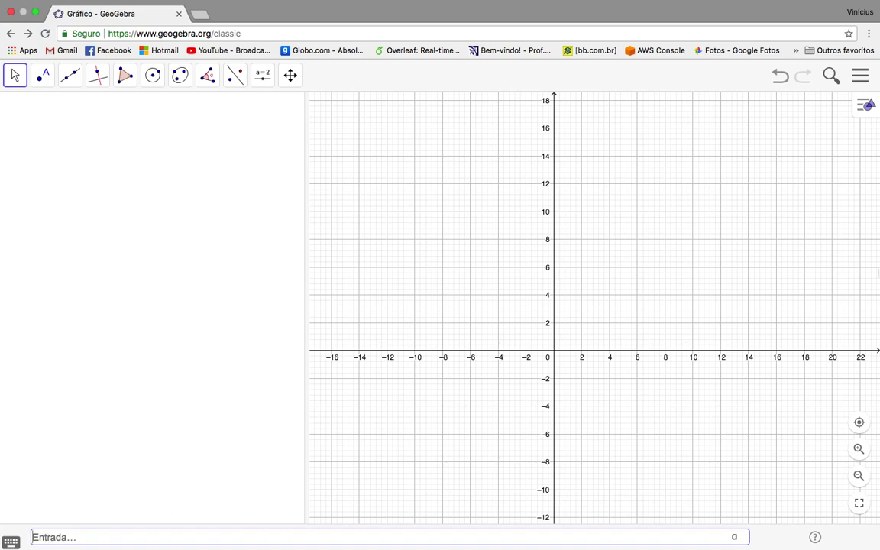
{"action": "left_click", "coordinate": [860, 76]}
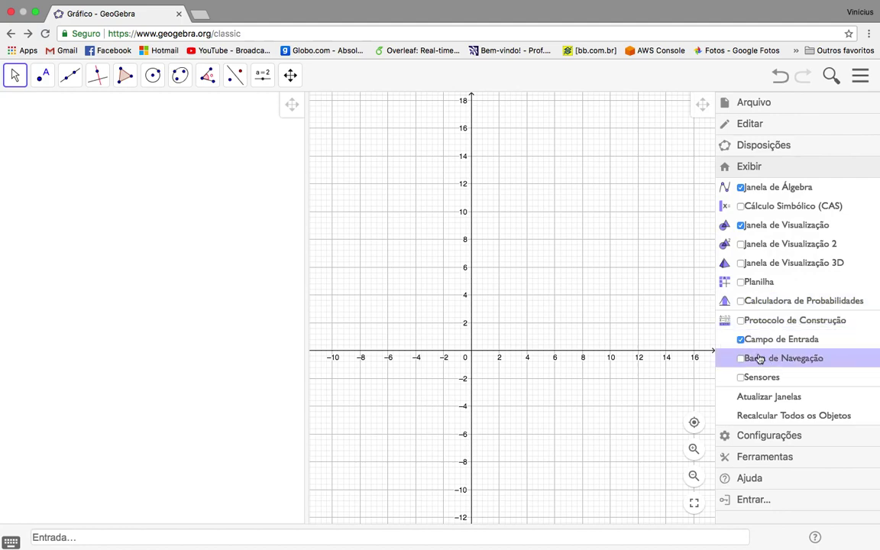
{"action": "left_click", "coordinate": [860, 76]}
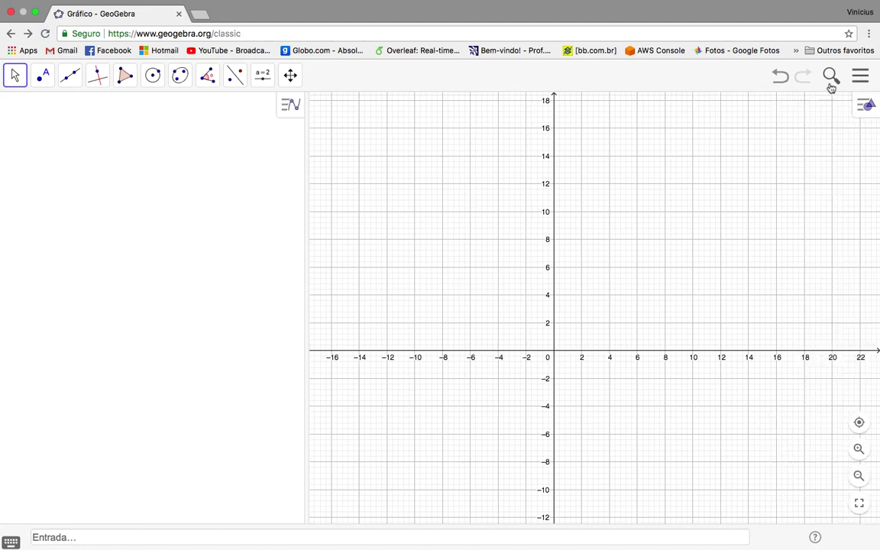
Step: Write the conic equation c: 73x^2+10x y +97y^2-176x-592y-6080=0 as a new algebra entry
{"action": "left_click", "coordinate": [135, 538]}
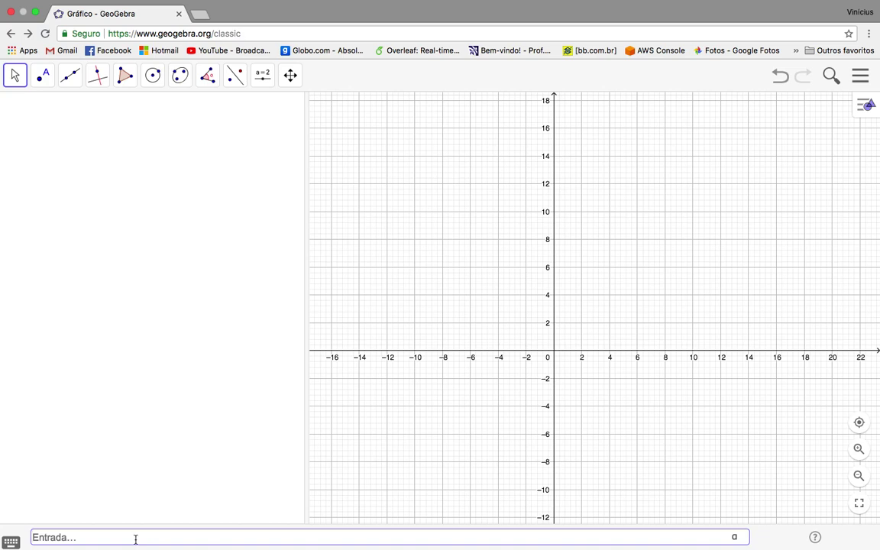
{"action": "type", "text": "c: 7"}
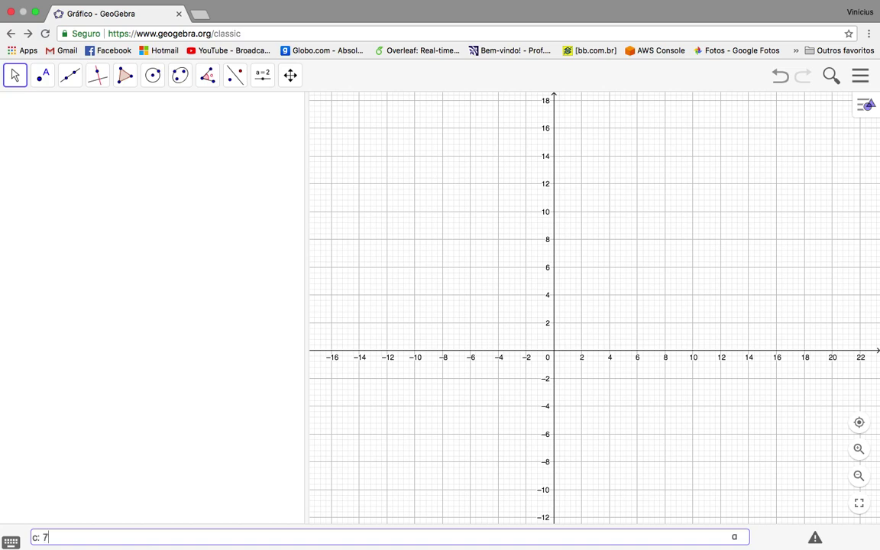
{"action": "type", "text": "3x"}
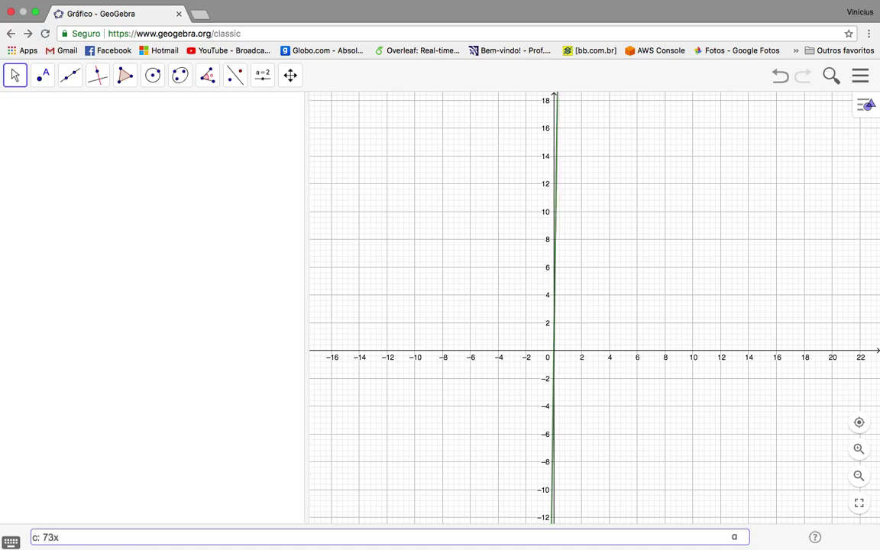
{"action": "type", "text": "^2"}
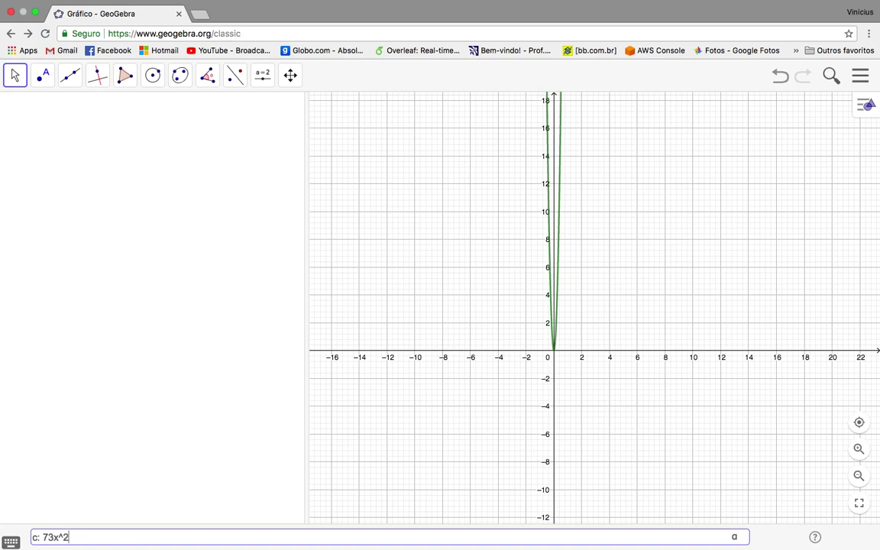
{"action": "type", "text": "+10x y"}
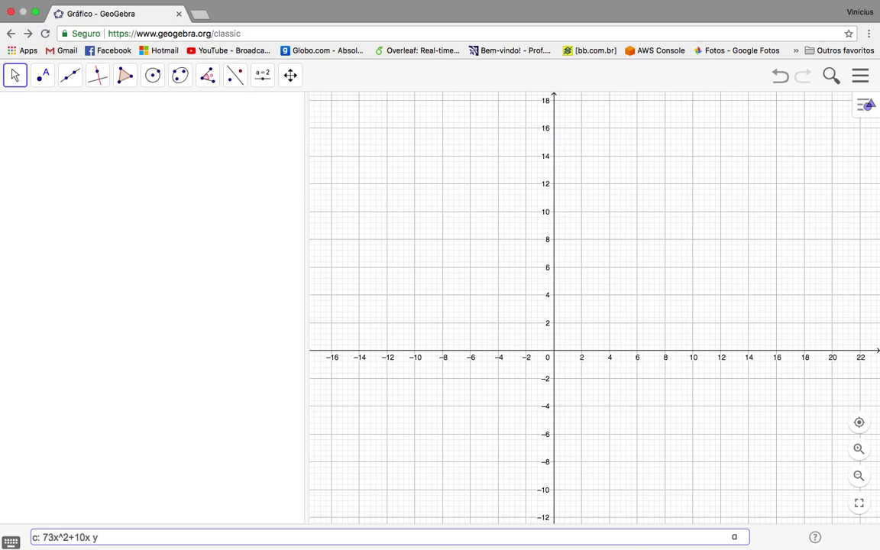
{"action": "type", "text": " +97y^2-176x-592"}
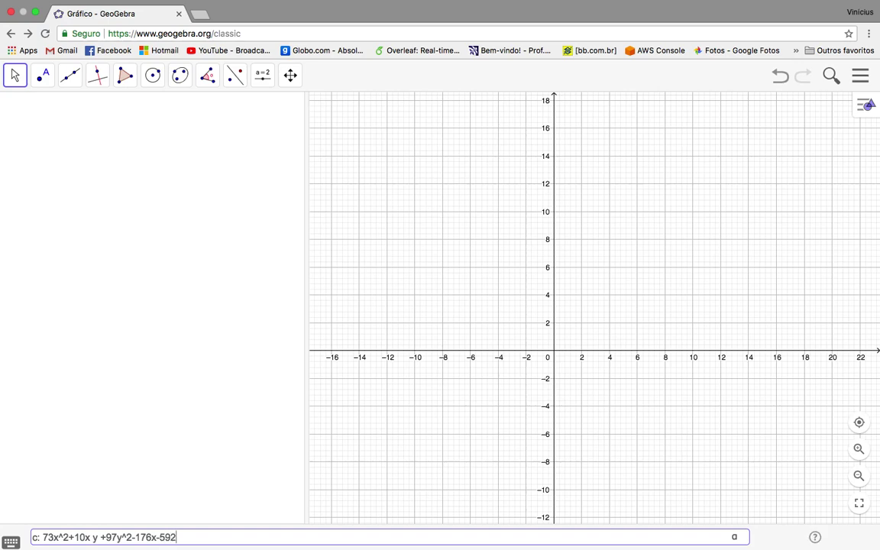
{"action": "type", "text": "y-6080=0"}
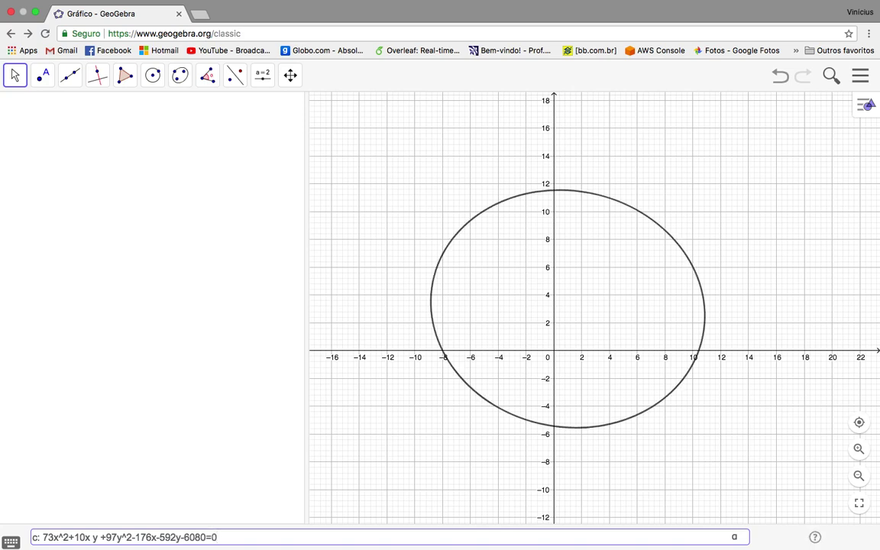
Step: Review the terms of the written equation, including the x y product, and create the conic c from it
{"action": "key", "text": "Left"}
{"action": "key", "text": "Left"}
{"action": "key", "text": "Left"}
{"action": "key", "text": "Left"}
{"action": "key", "text": "Left"}
{"action": "key", "text": "Left"}
{"action": "key", "text": "Left"}
{"action": "key", "text": "Left"}
{"action": "key", "text": "Left"}
{"action": "key", "text": "Left"}
{"action": "key", "text": "Left"}
{"action": "key", "text": "Left"}
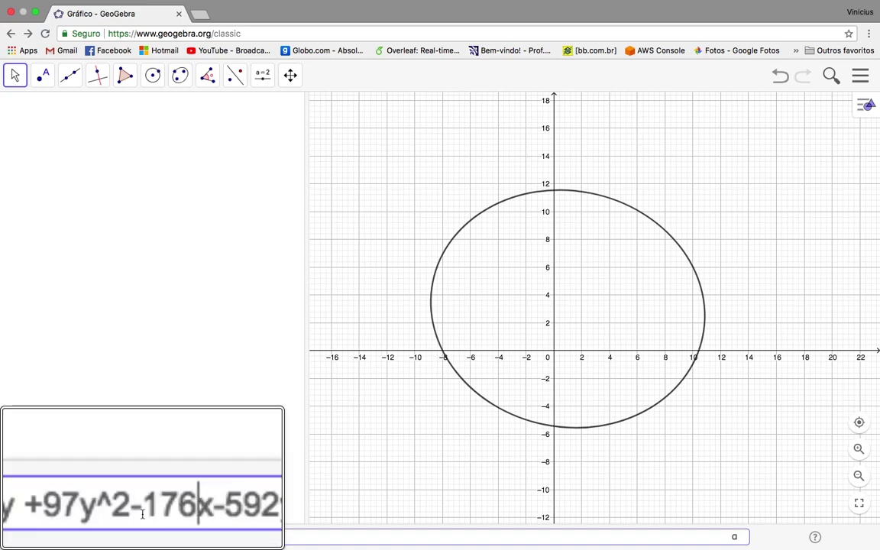
{"action": "key", "text": "Left"}
{"action": "key", "text": "Left"}
{"action": "key", "text": "Left"}
{"action": "key", "text": "Left"}
{"action": "key", "text": "Left"}
{"action": "key", "text": "Left"}
{"action": "key", "text": "Left"}
{"action": "key", "text": "Left"}
{"action": "key", "text": "Left"}
{"action": "key", "text": "Left"}
{"action": "key", "text": "Left"}
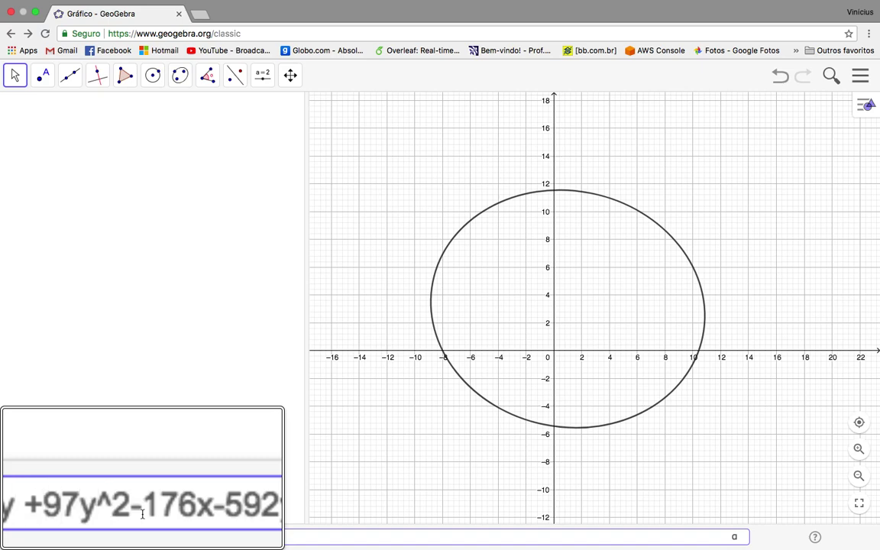
{"action": "key", "text": "Left"}
{"action": "key", "text": "Left"}
{"action": "key", "text": "Left"}
{"action": "key", "text": "Left"}
{"action": "key", "text": "Left"}
{"action": "key", "text": "Left"}
{"action": "key", "text": "Left"}
{"action": "key", "text": "Left"}
{"action": "key", "text": "Left"}
{"action": "key", "text": "Left"}
{"action": "key", "text": "Left"}
{"action": "key", "text": "Left"}
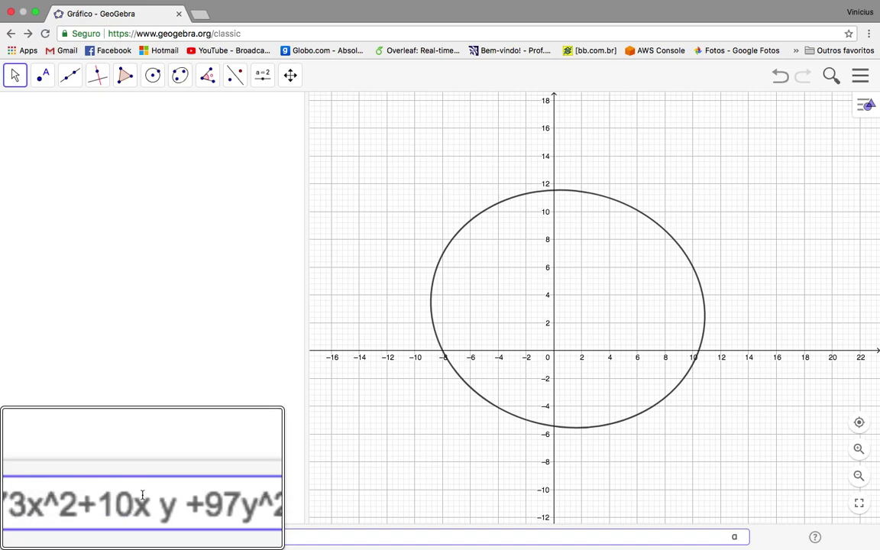
{"action": "key", "text": "Right"}
{"action": "key", "text": "Right"}
{"action": "key", "text": "Right"}
{"action": "key", "text": "Right"}
{"action": "key", "text": "Right"}
{"action": "key", "text": "Right"}
{"action": "key", "text": "Right"}
{"action": "key", "text": "Right"}
{"action": "key", "text": "Right"}
{"action": "key", "text": "Right"}
{"action": "key", "text": "Right"}
{"action": "key", "text": "Right"}
{"action": "key", "text": "Right"}
{"action": "key", "text": "Right"}
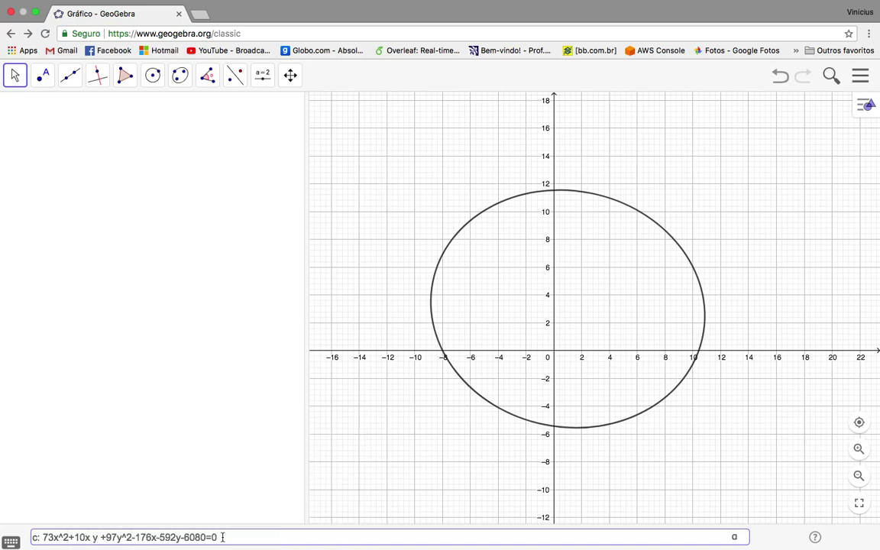
{"action": "key", "text": "Return"}
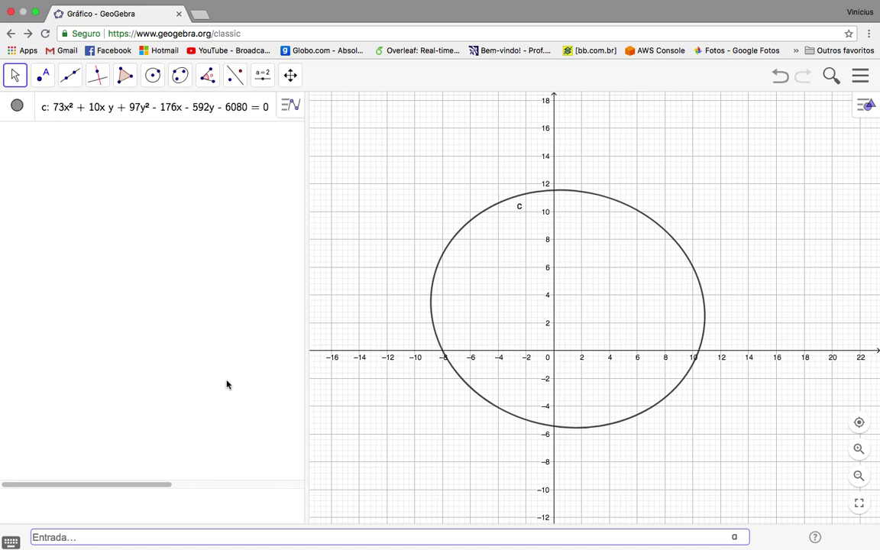
Step: Create the foci of the conic with the command F=Foco(c)
{"action": "left_click", "coordinate": [66, 536]}
{"action": "type", "text": "F=Foc"}
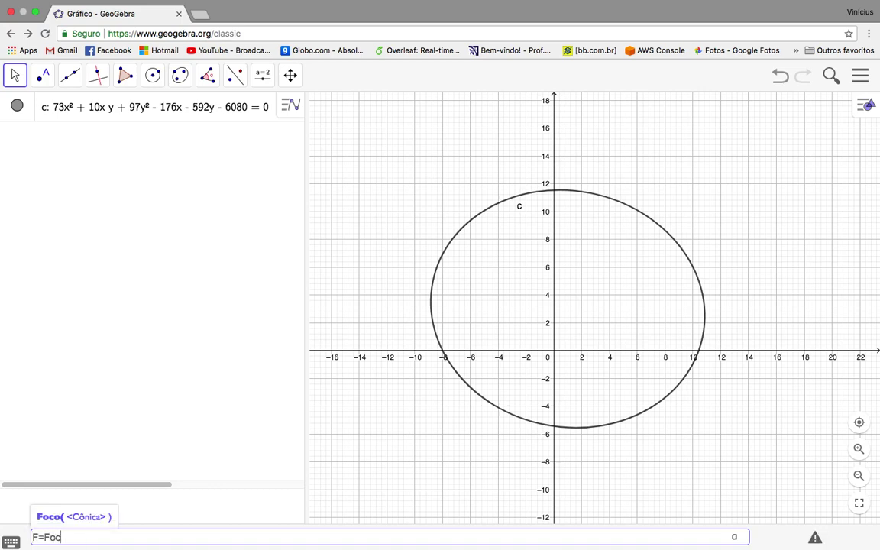
{"action": "type", "text": "o("}
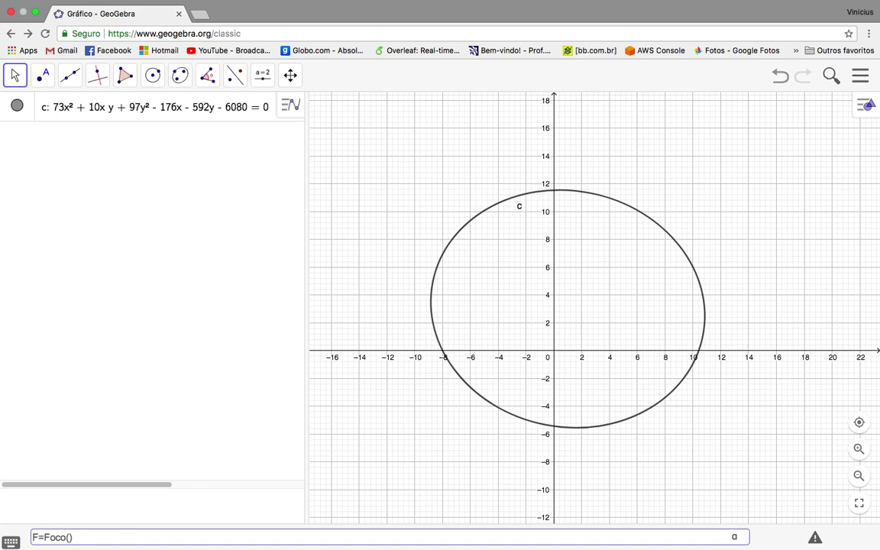
{"action": "type", "text": "c"}
{"action": "key", "text": "Left"}
{"action": "key", "text": "Left"}
{"action": "key", "text": "Left"}
{"action": "key", "text": "Return"}
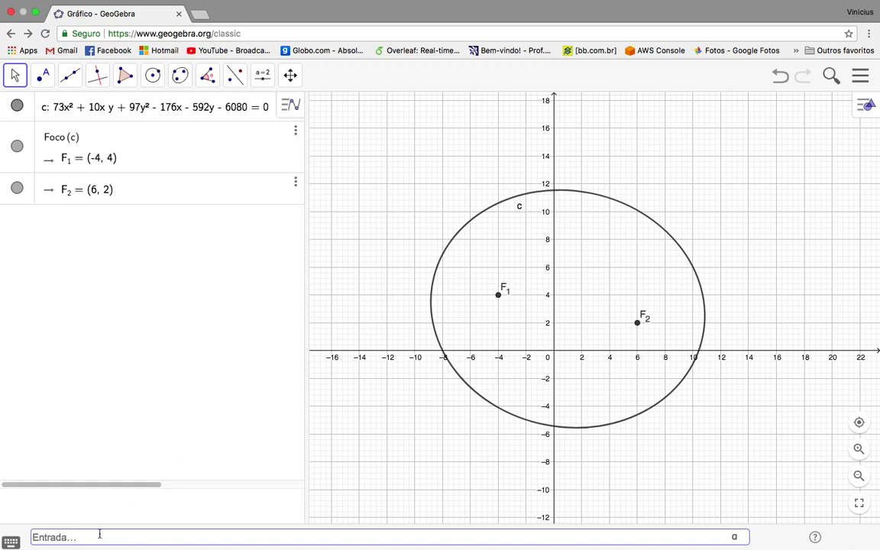
Step: Create the line through the two foci with the command e=Reta(F_1,F_2)
{"action": "type", "text": "e="}
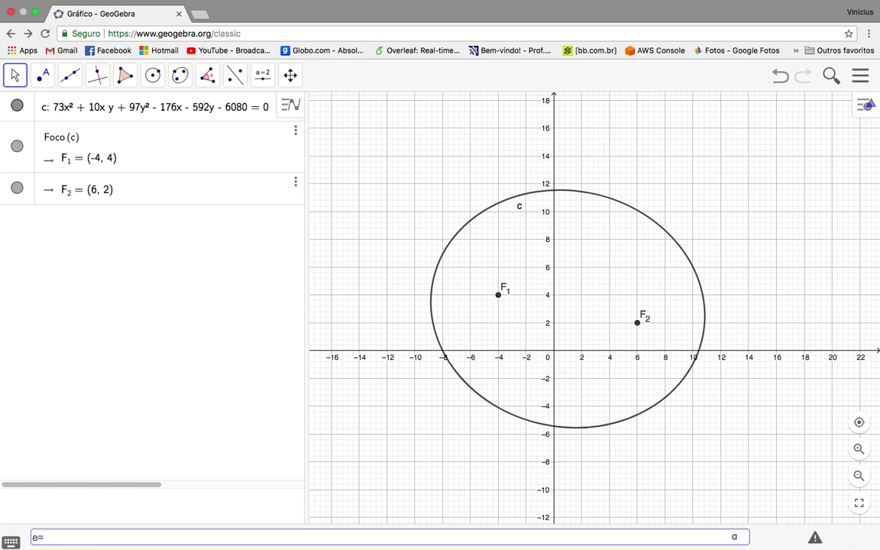
{"action": "type", "text": "Reta(F_1,F_2"}
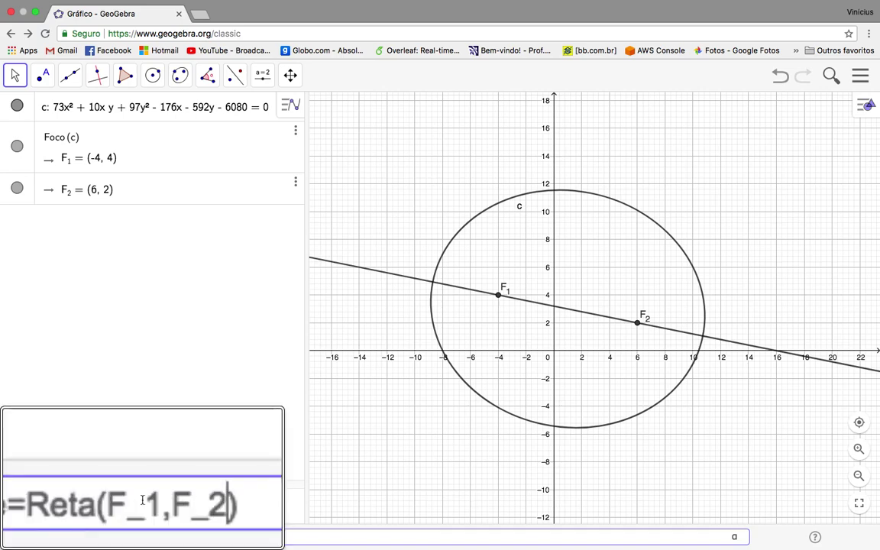
{"action": "key", "text": "Left"}
{"action": "key", "text": "Left"}
{"action": "key", "text": "Left"}
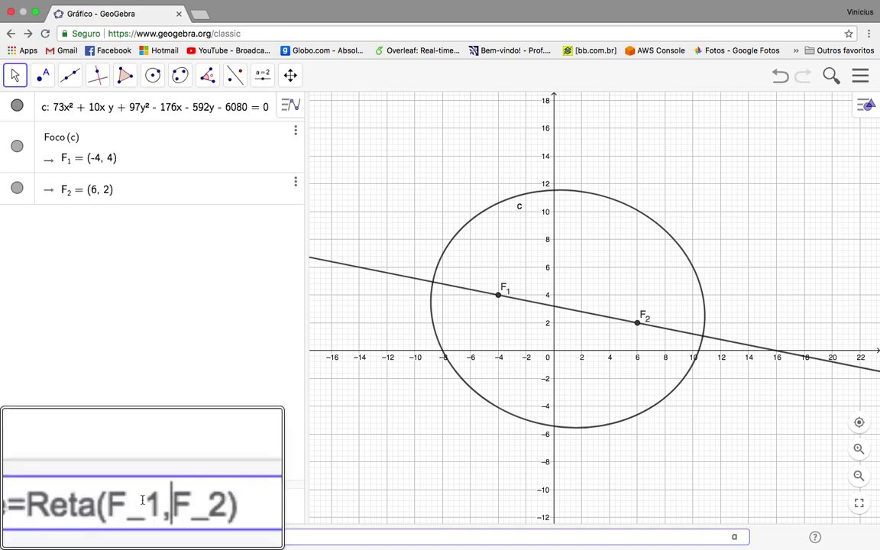
{"action": "key", "text": "Left"}
{"action": "key", "text": "Left"}
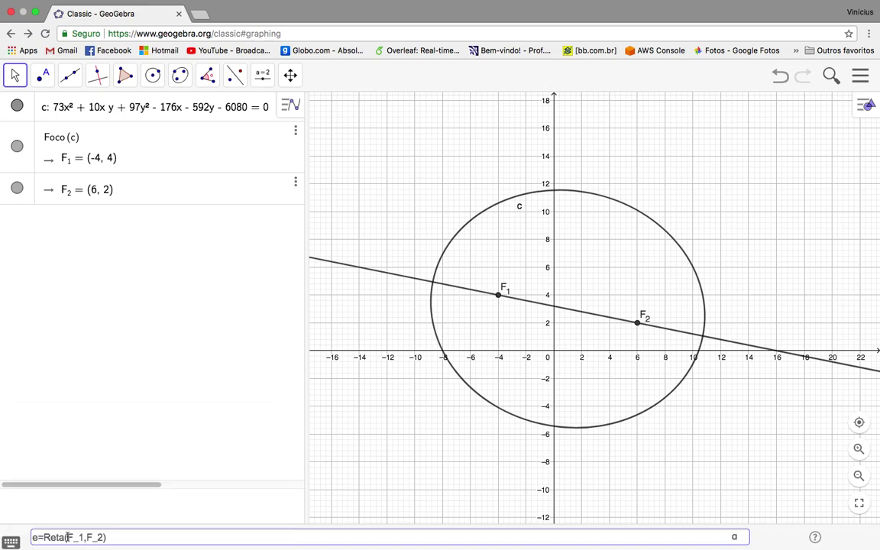
{"action": "key", "text": "Return"}
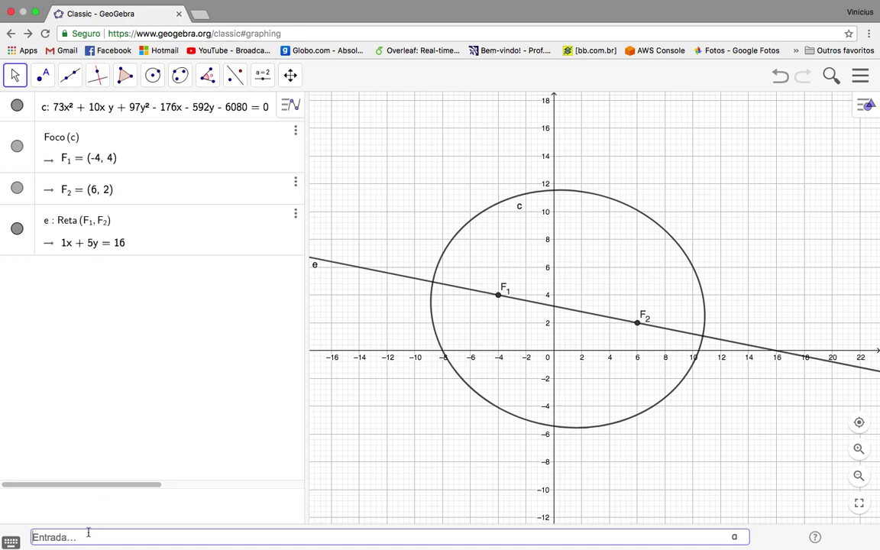
Step: Create the center point of the conic with the command C=Centro(c)
{"action": "type", "text": "C=Cent"}
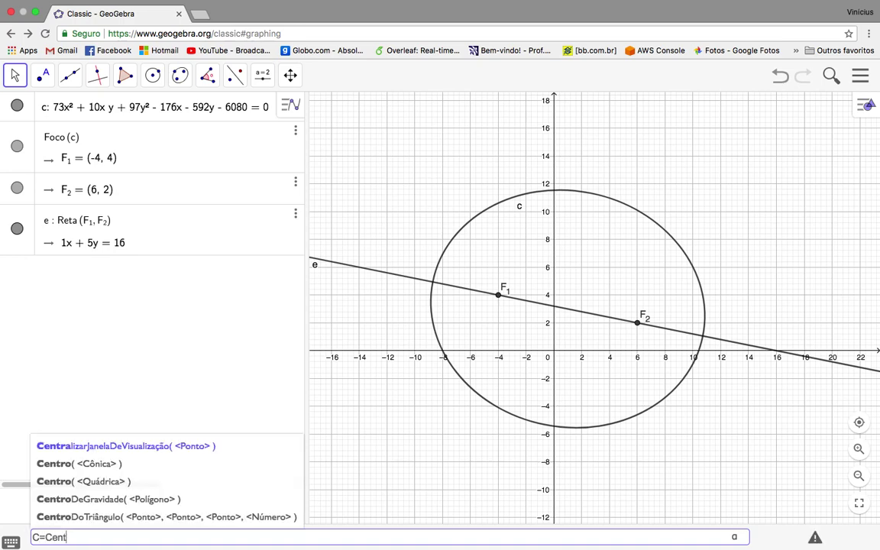
{"action": "type", "text": "ro("}
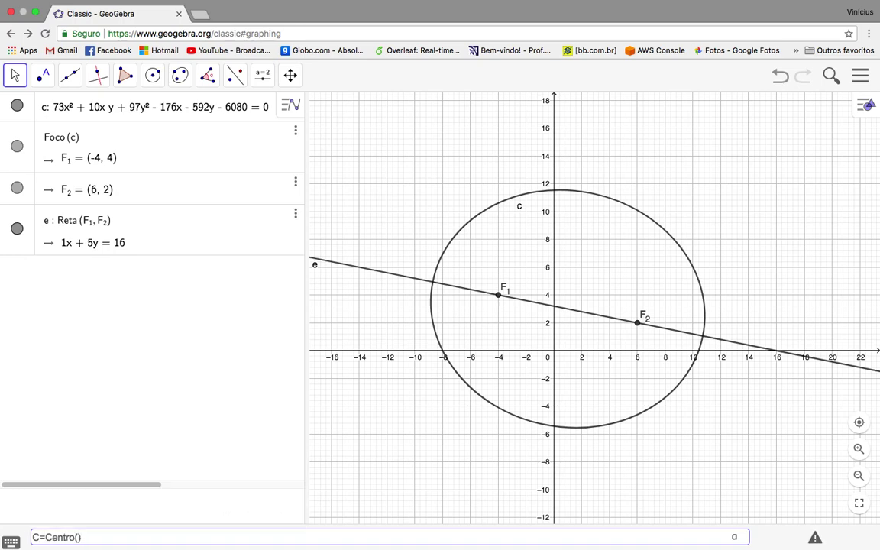
{"action": "type", "text": "c"}
{"action": "key", "text": "Return"}
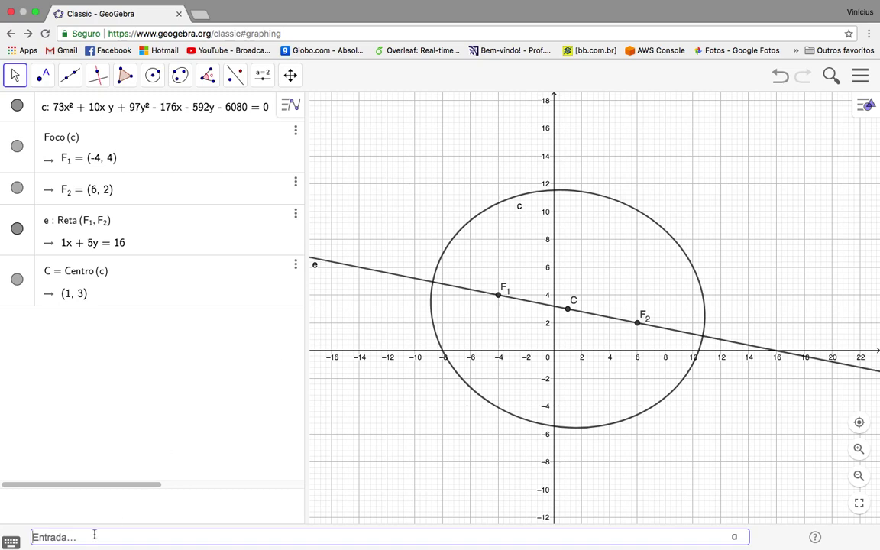
Step: Create the conic's vertices with V=Vértice(c), and move the V_1 and V_3 labels outside the ellipse
{"action": "type", "text": "V=Vértice("}
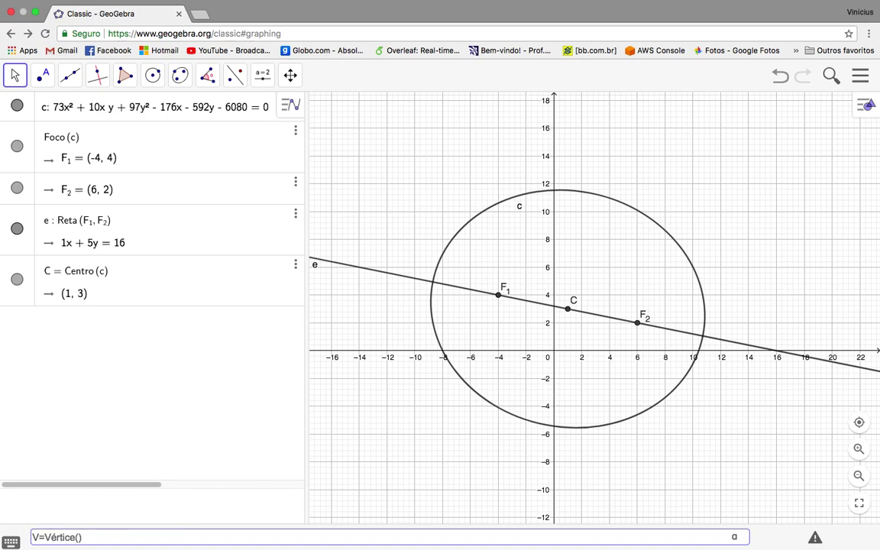
{"action": "type", "text": "c"}
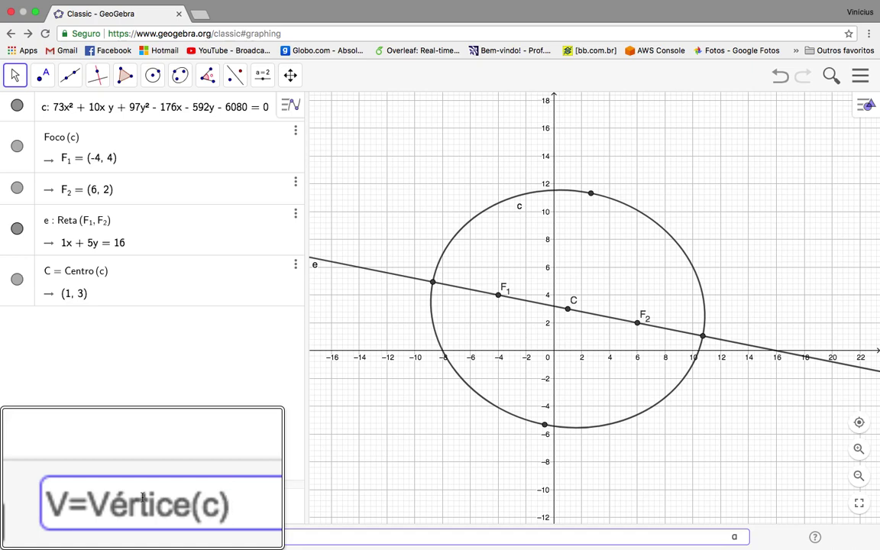
{"action": "key", "text": "Return"}
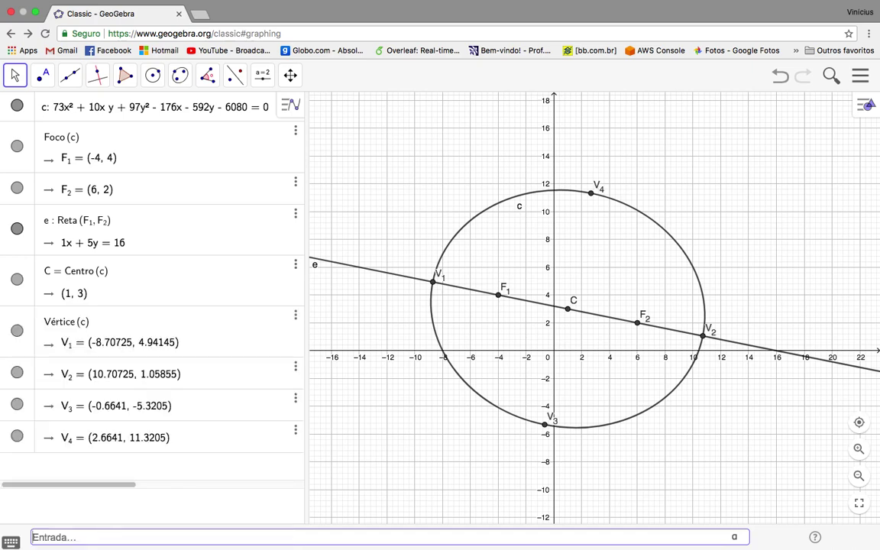
{"action": "left_click_drag", "start_coordinate": [441, 278], "coordinate": [424, 274]}
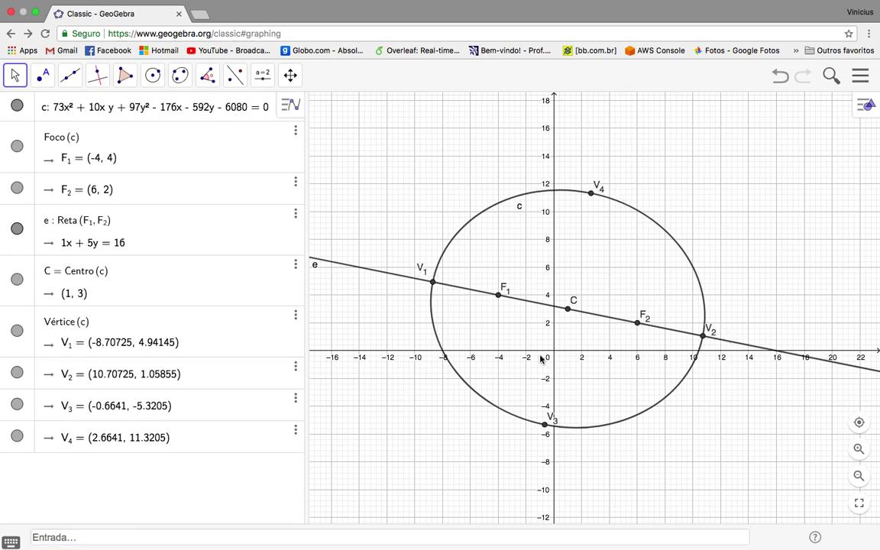
{"action": "left_click_drag", "start_coordinate": [555, 426], "coordinate": [523, 441]}
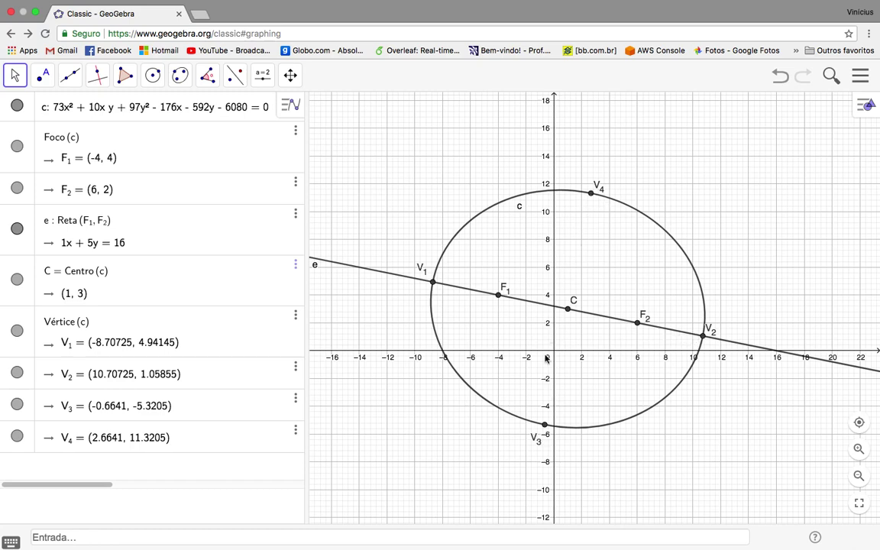
Step: Create the ellipse's major axis segment with the command emaior=Segmento(V_1,V_2)
{"action": "left_click", "coordinate": [94, 537]}
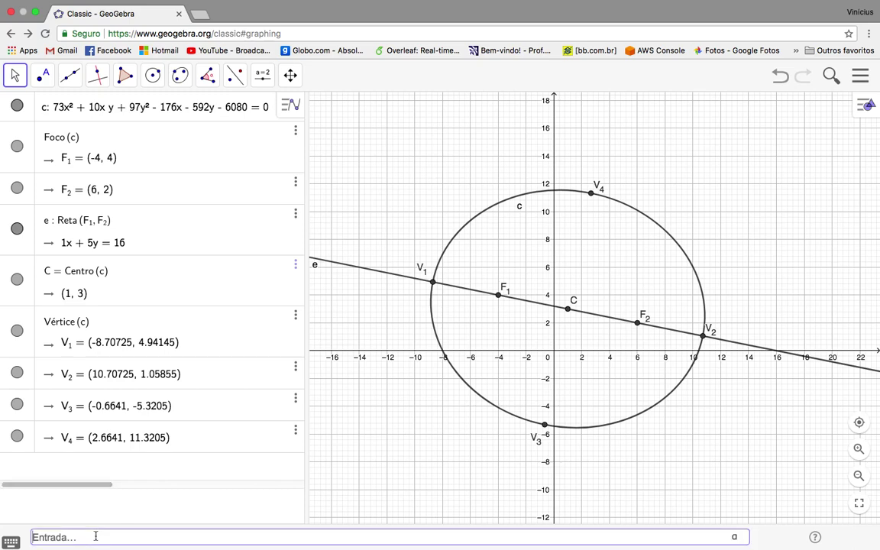
{"action": "type", "text": "emaior="}
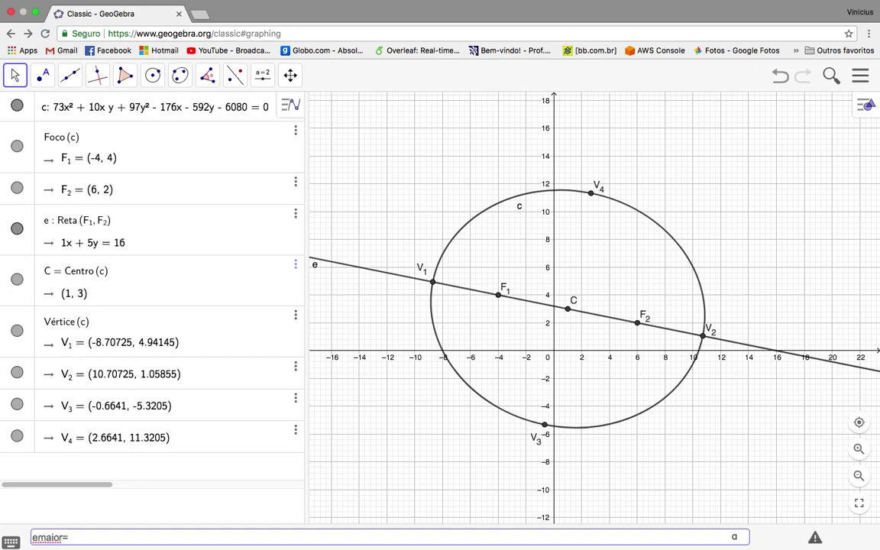
{"action": "type", "text": "Segmento"}
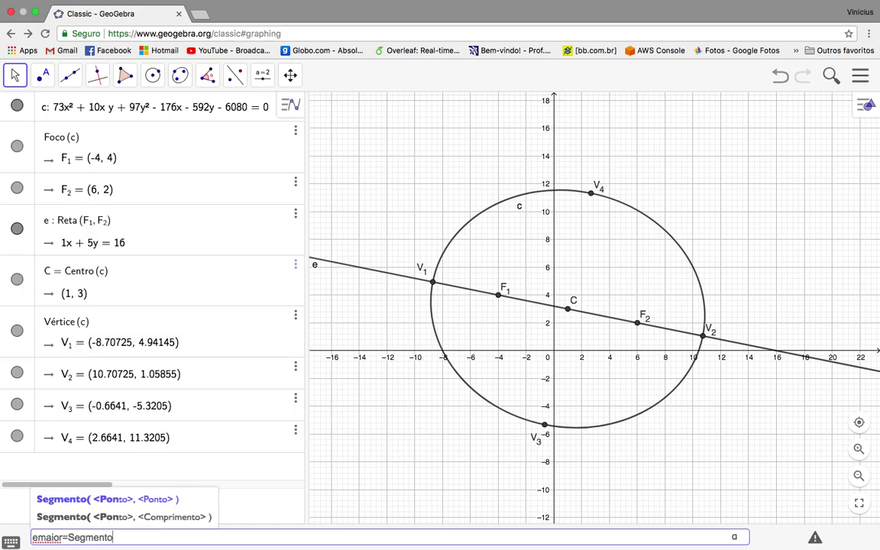
{"action": "type", "text": "(V_1,V_2"}
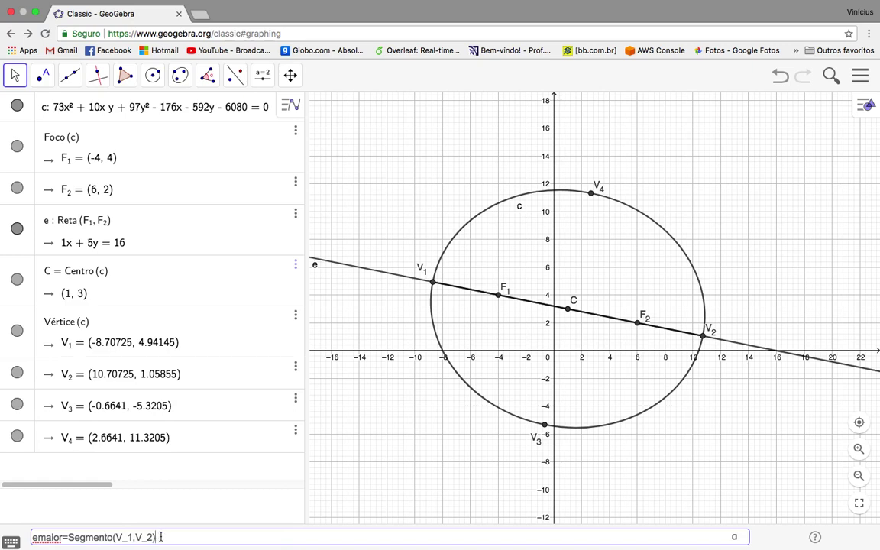
{"action": "key", "text": "Return"}
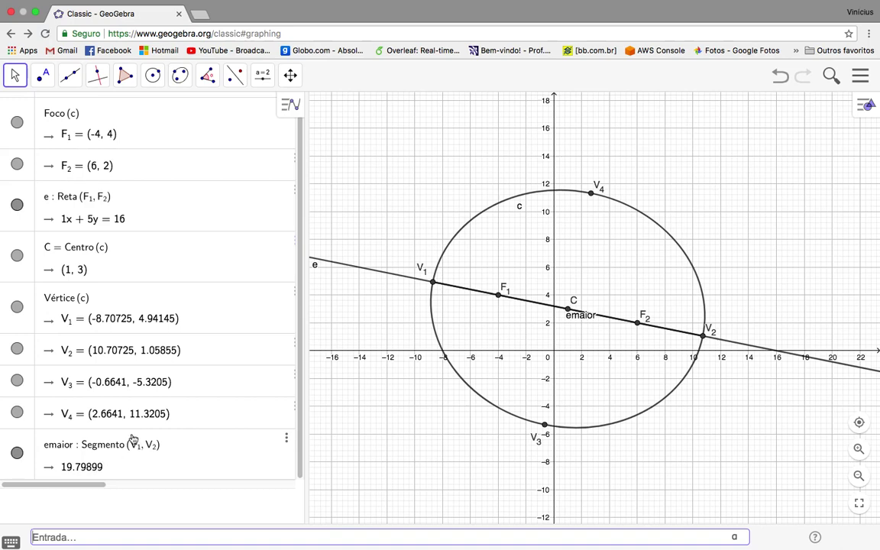
Step: Color the major axis segment emaior blue
{"action": "left_click", "coordinate": [868, 106]}
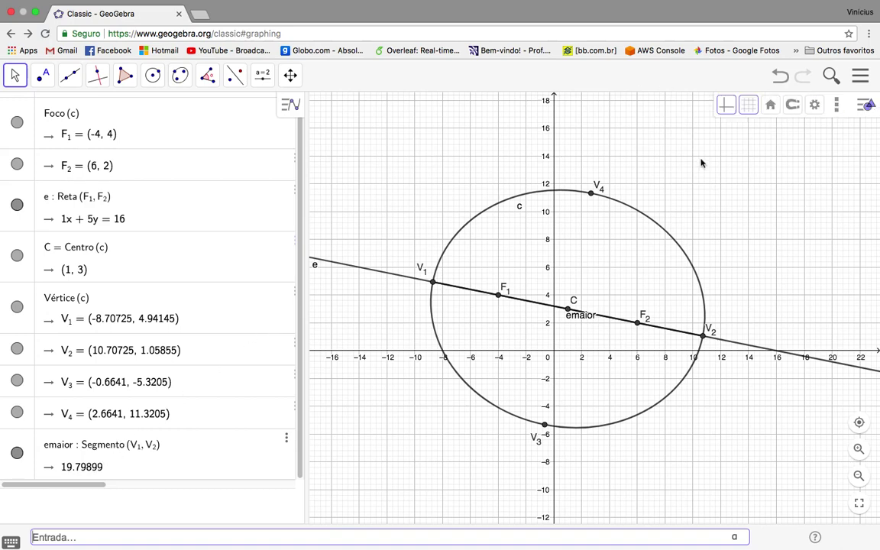
{"action": "left_click", "coordinate": [116, 450]}
{"action": "left_click", "coordinate": [722, 105]}
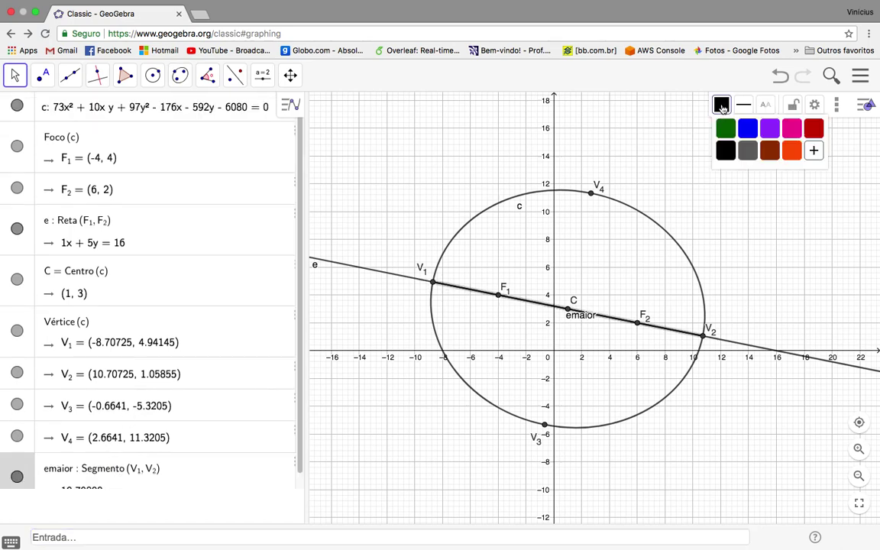
{"action": "left_click", "coordinate": [748, 130]}
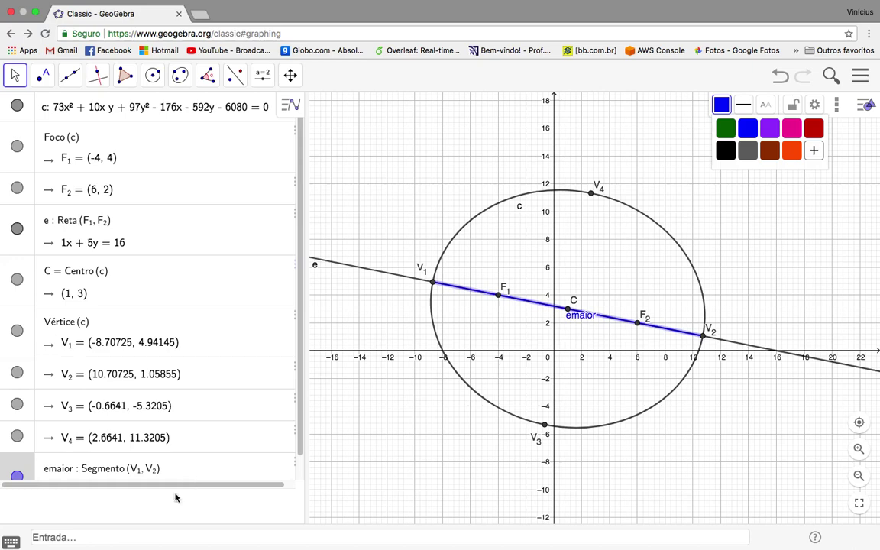
Step: Create the ellipse's minor axis segment with the command emenor=Segmento(V_3,V_4)
{"action": "left_click", "coordinate": [126, 540]}
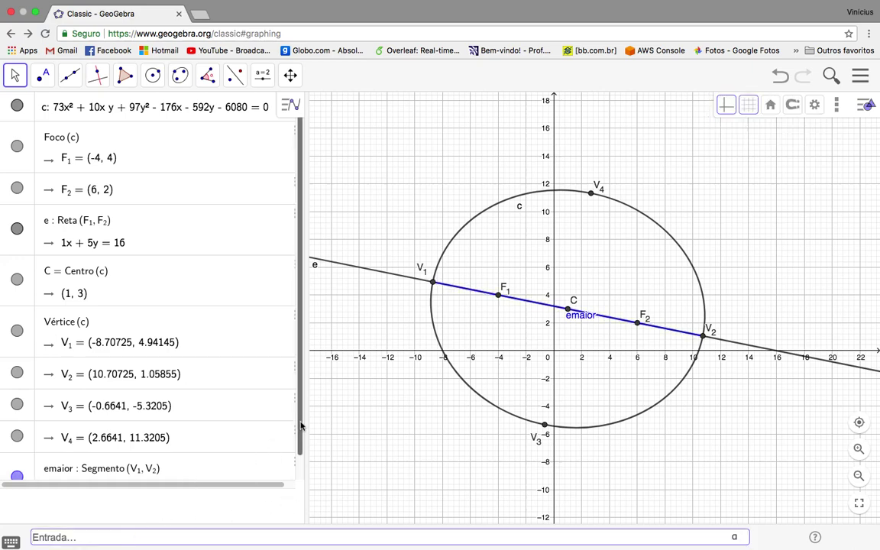
{"action": "left_click_drag", "start_coordinate": [301, 425], "coordinate": [302, 478]}
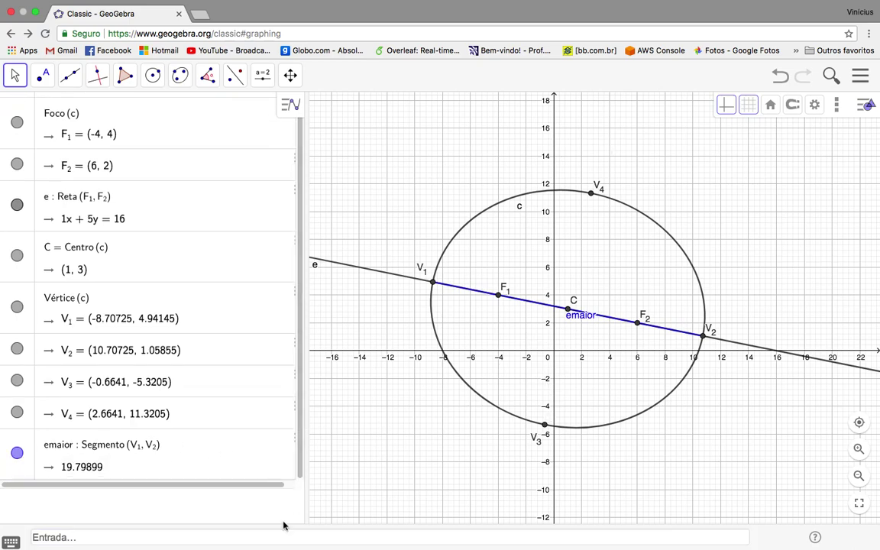
{"action": "left_click", "coordinate": [231, 538]}
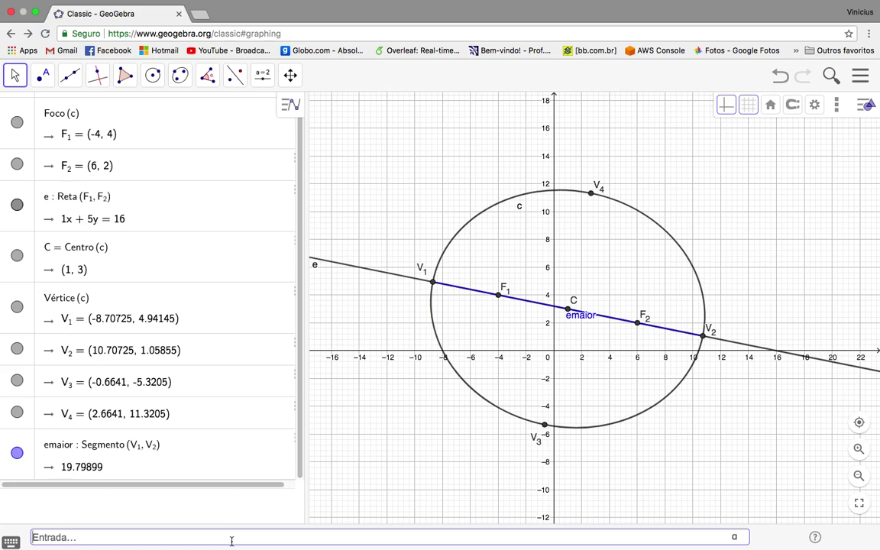
{"action": "type", "text": "emenor=Segmen"}
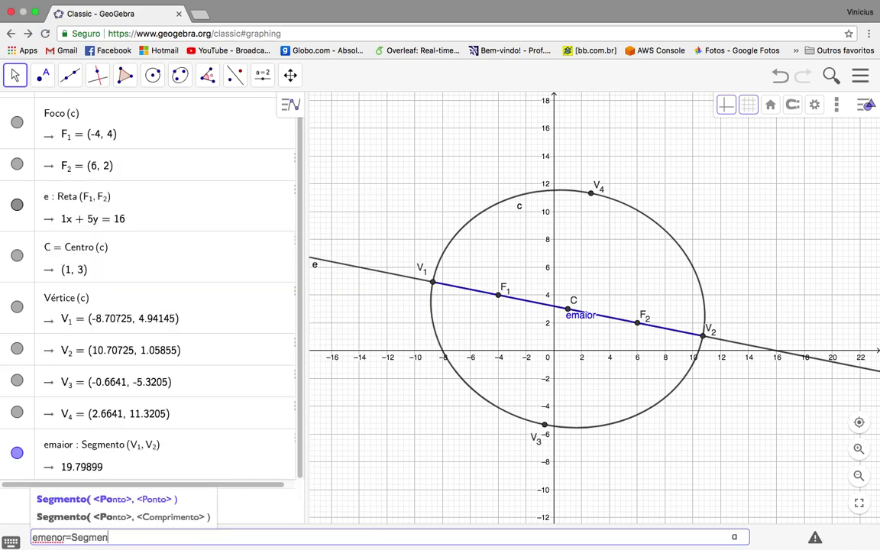
{"action": "type", "text": "to(C"}
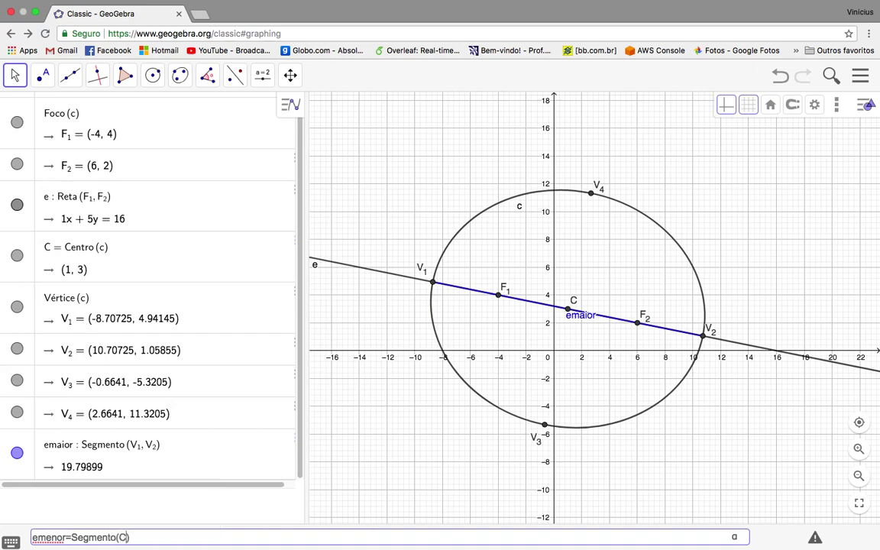
{"action": "type", "text": ","}
{"action": "key", "text": "BackSpace"}
{"action": "key", "text": "BackSpace"}
{"action": "type", "text": "V_3,V_4"}
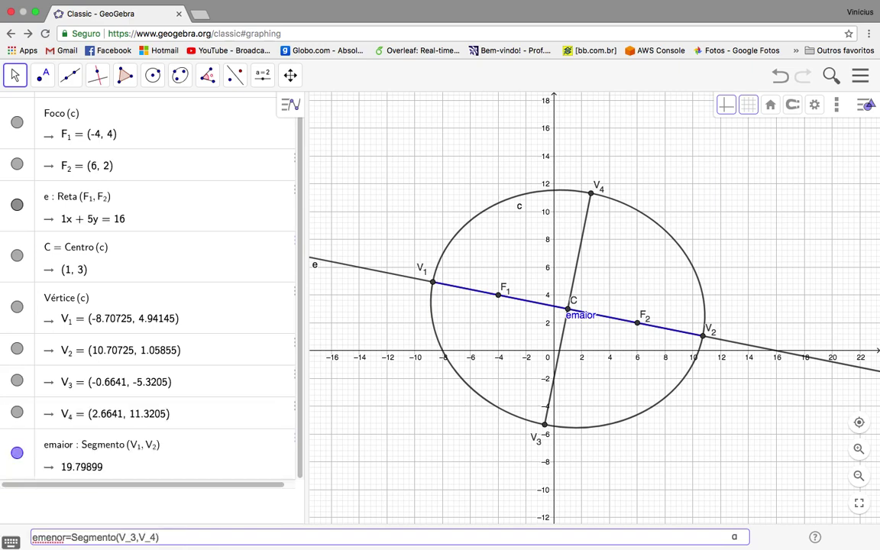
{"action": "key", "text": "Return"}
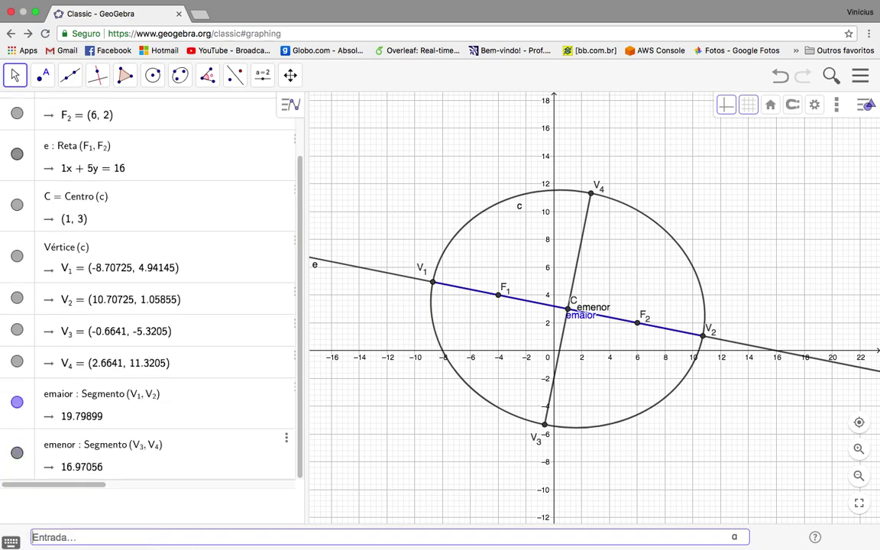
Step: Move the emenor and emaior labels away from the center point C and color the segment emenor blue
{"action": "left_click", "coordinate": [597, 298]}
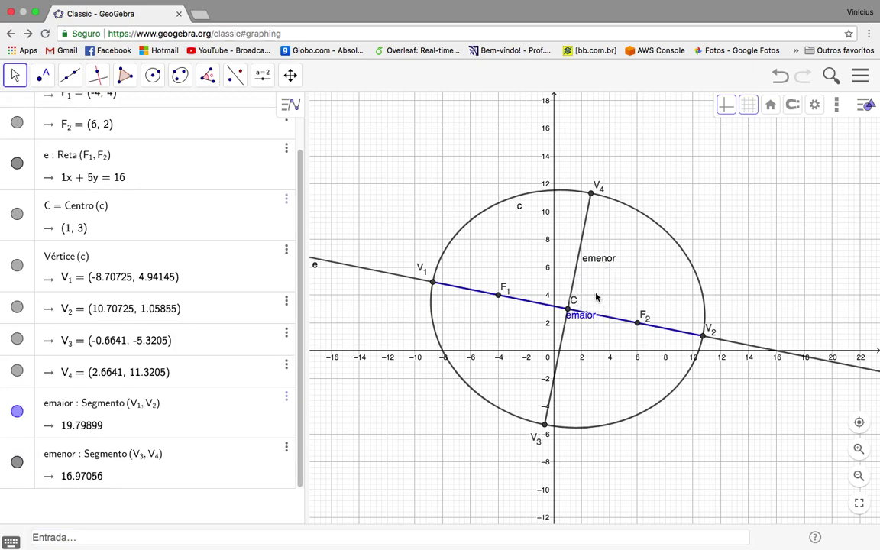
{"action": "left_click_drag", "start_coordinate": [584, 315], "coordinate": [563, 330]}
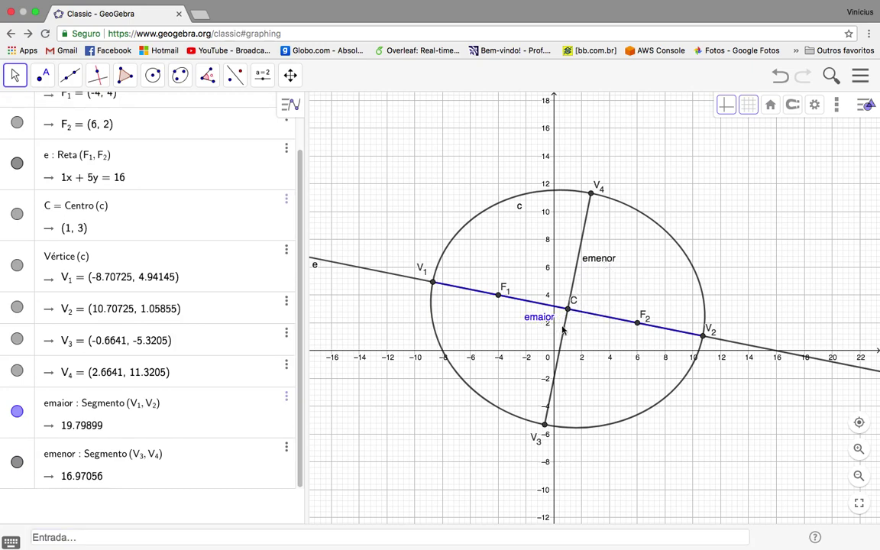
{"action": "left_click", "coordinate": [562, 330]}
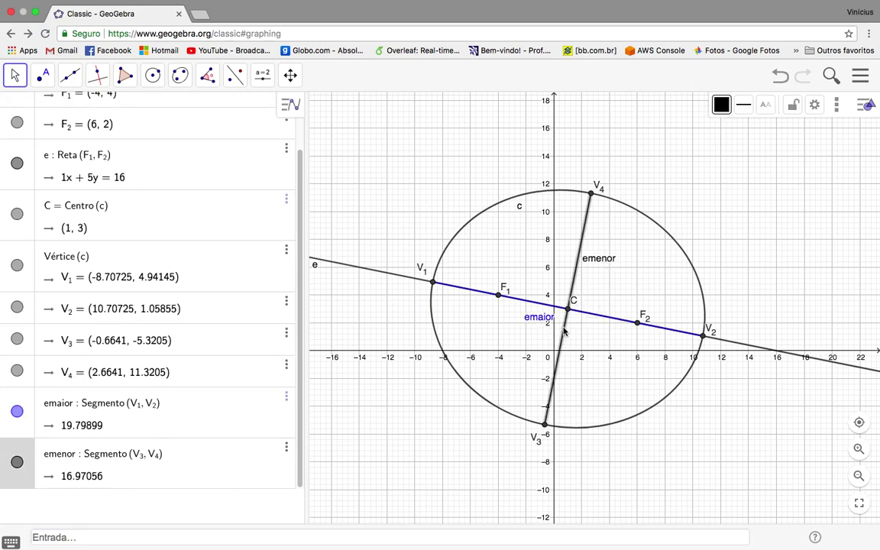
{"action": "left_click", "coordinate": [722, 105]}
{"action": "left_click", "coordinate": [747, 128]}
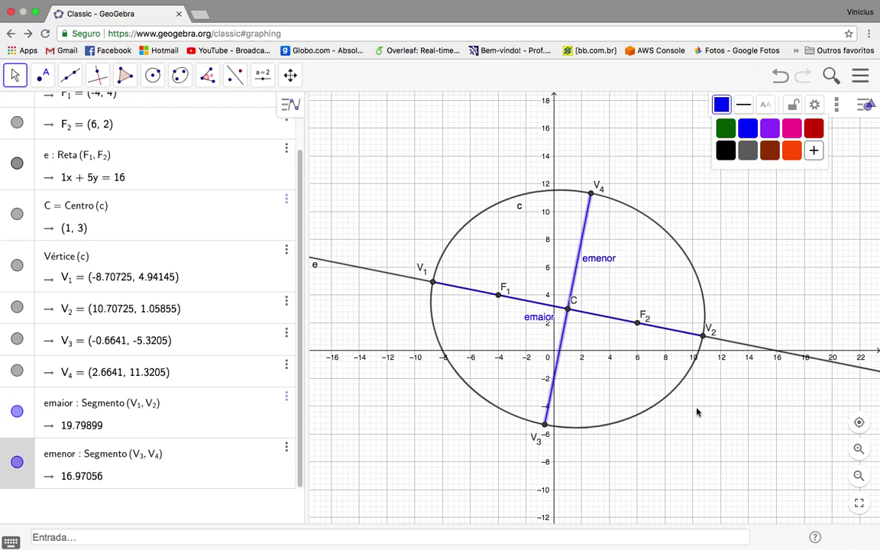
{"action": "left_click", "coordinate": [688, 436]}
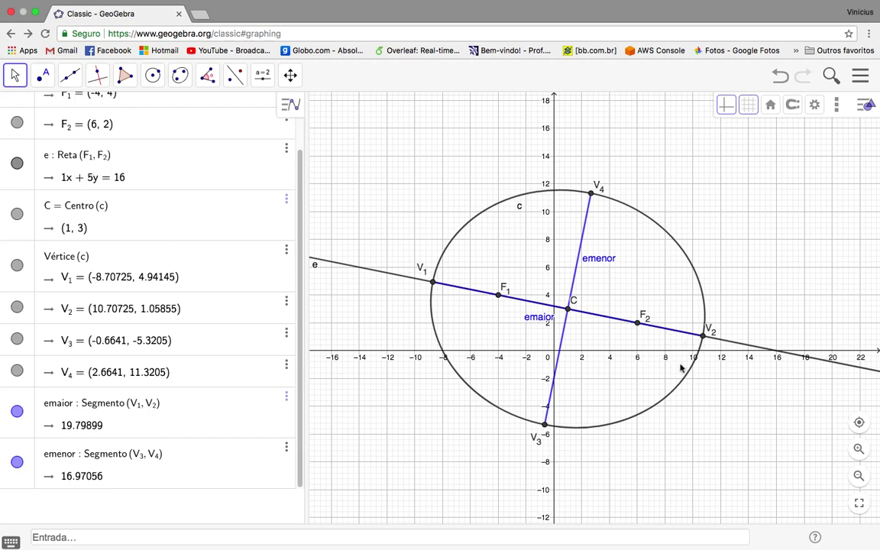
Step: Create the line through focus F_1 perpendicular to the focal line with the command p=Perpendicular(F_1,e)
{"action": "left_click", "coordinate": [173, 538]}
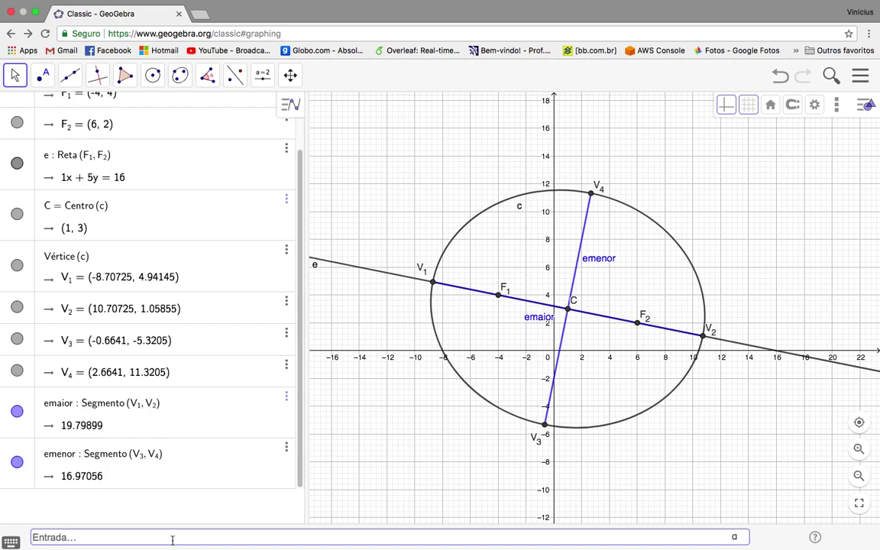
{"action": "type", "text": "p=Perpendicular("}
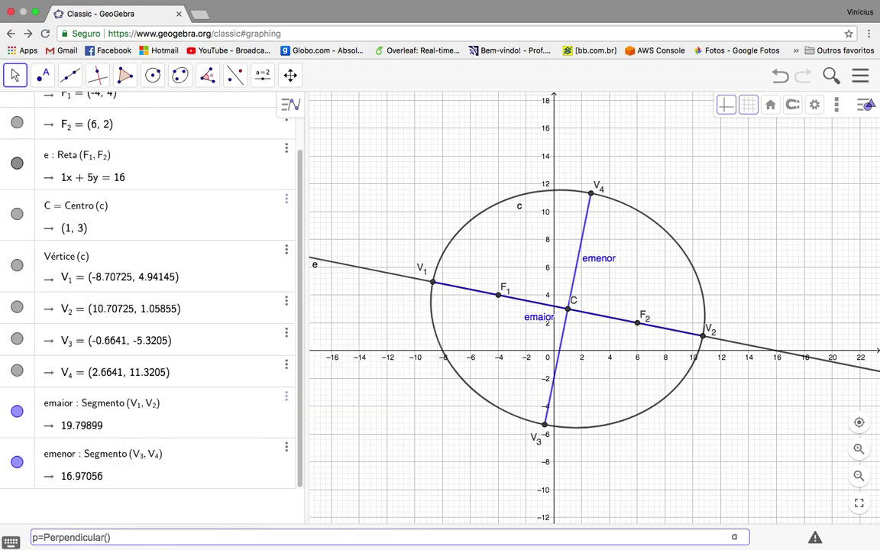
{"action": "type", "text": "F_1,e"}
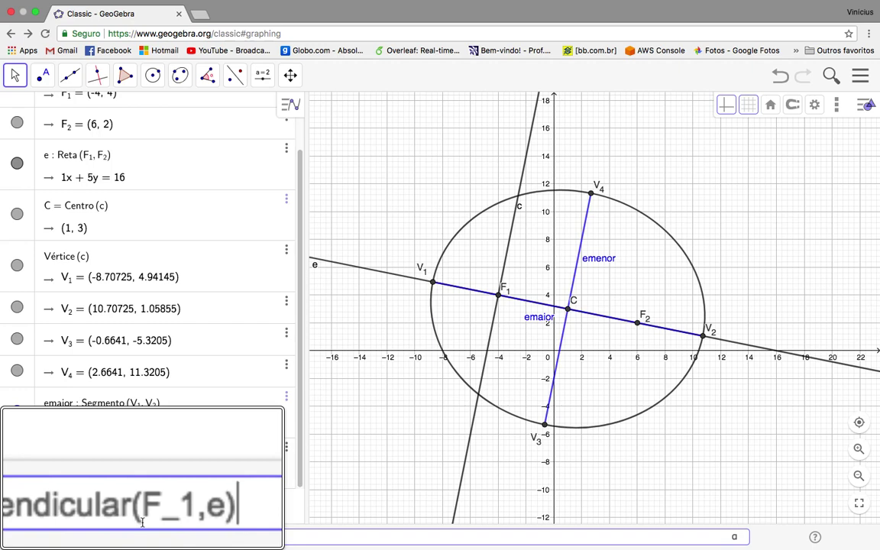
{"action": "key", "text": "Return"}
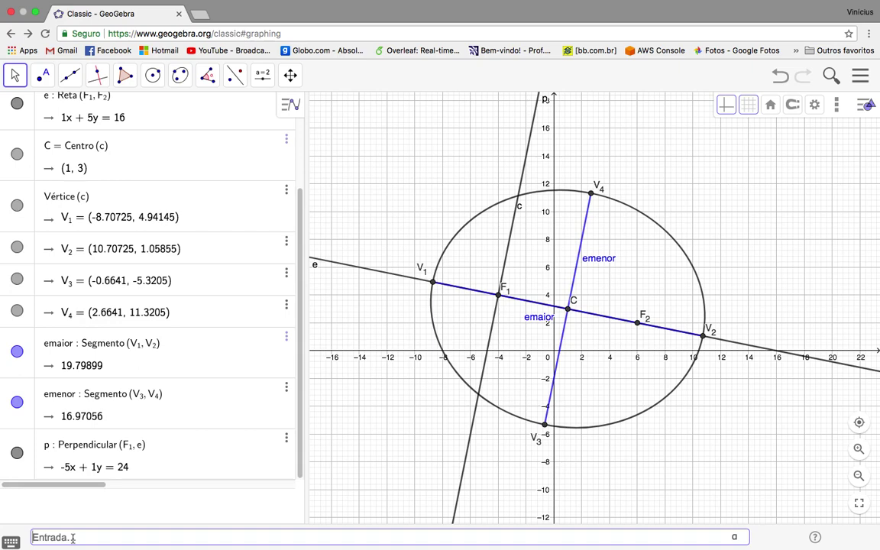
Step: Create the intersection points of the ellipse and the perpendicular line with L=Interseção(c, p), and hide line p
{"action": "type", "text": "L=Inter"}
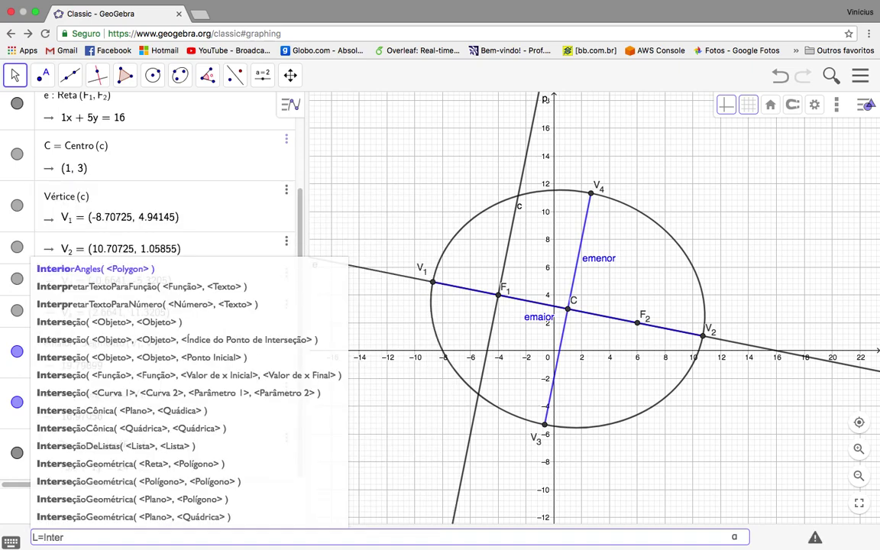
{"action": "type", "text": "se"}
{"action": "key", "text": "Return"}
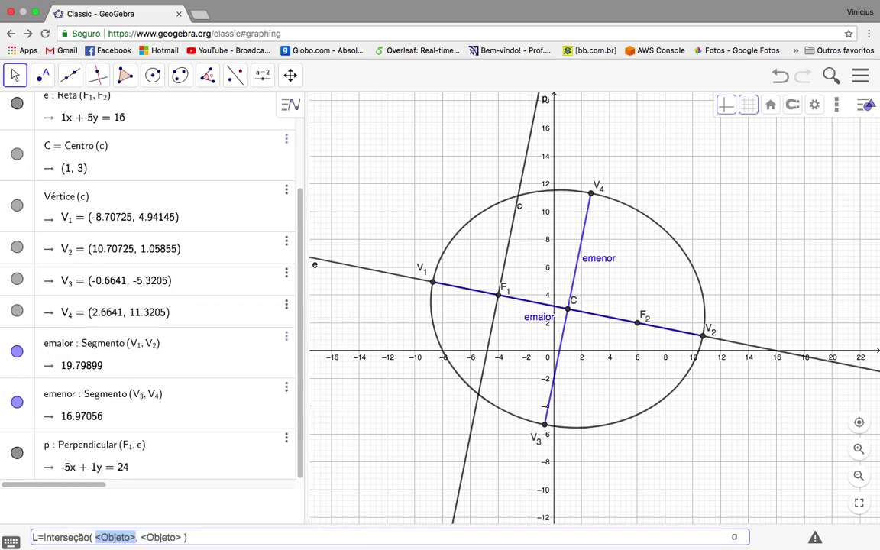
{"action": "type", "text": "c"}
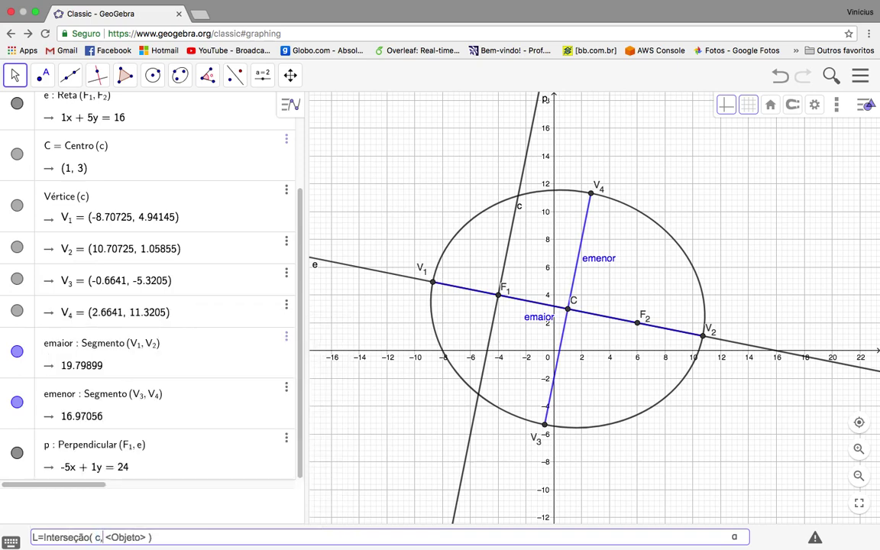
{"action": "key", "text": "Right"}
{"action": "key", "text": "shift+Right"}
{"action": "key", "text": "shift+Right"}
{"action": "key", "text": "shift+Right"}
{"action": "key", "text": "shift+Right"}
{"action": "key", "text": "shift+Right"}
{"action": "key", "text": "shift+Right"}
{"action": "key", "text": "shift+Right"}
{"action": "key", "text": "shift+Right"}
{"action": "type", "text": "p"}
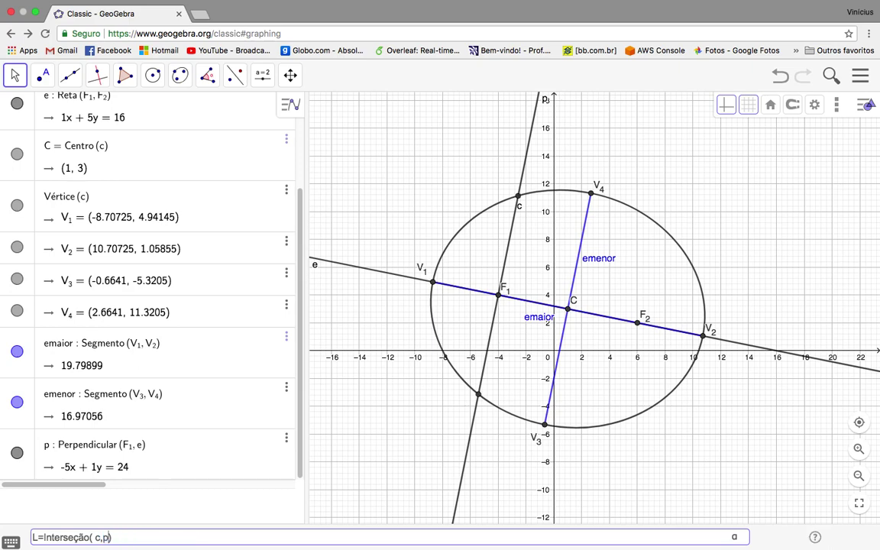
{"action": "key", "text": "Left"}
{"action": "key", "text": "Left"}
{"action": "key", "text": "Left"}
{"action": "key", "text": "Left"}
{"action": "key", "text": "Left"}
{"action": "key", "text": "Left"}
{"action": "key", "text": "Left"}
{"action": "key", "text": "Left"}
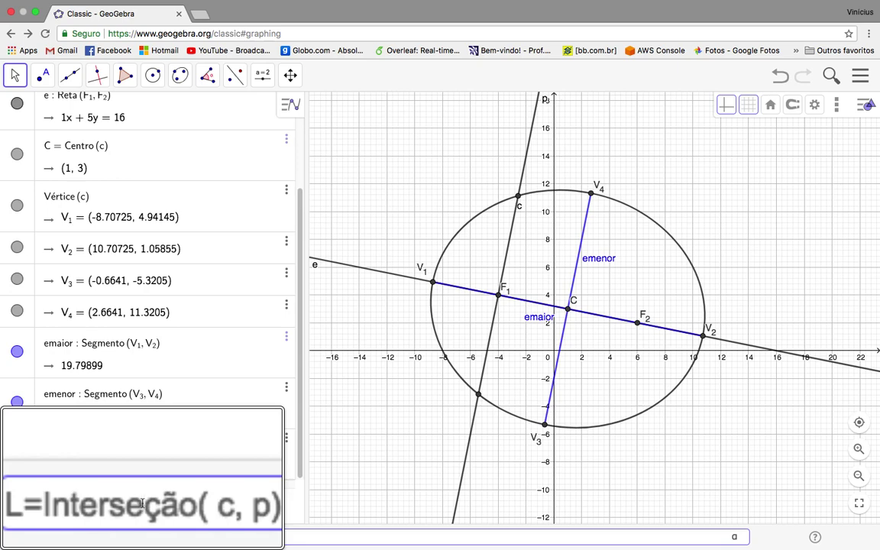
{"action": "key", "text": "Right"}
{"action": "key", "text": "Right"}
{"action": "key", "text": "Right"}
{"action": "key", "text": "Right"}
{"action": "key", "text": "Right"}
{"action": "key", "text": "Right"}
{"action": "key", "text": "Right"}
{"action": "key", "text": "Right"}
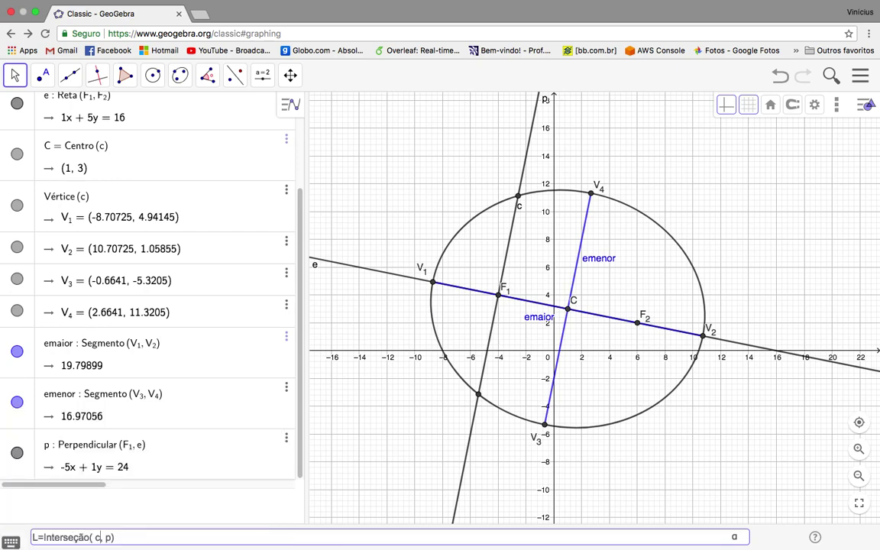
{"action": "key", "text": "Return"}
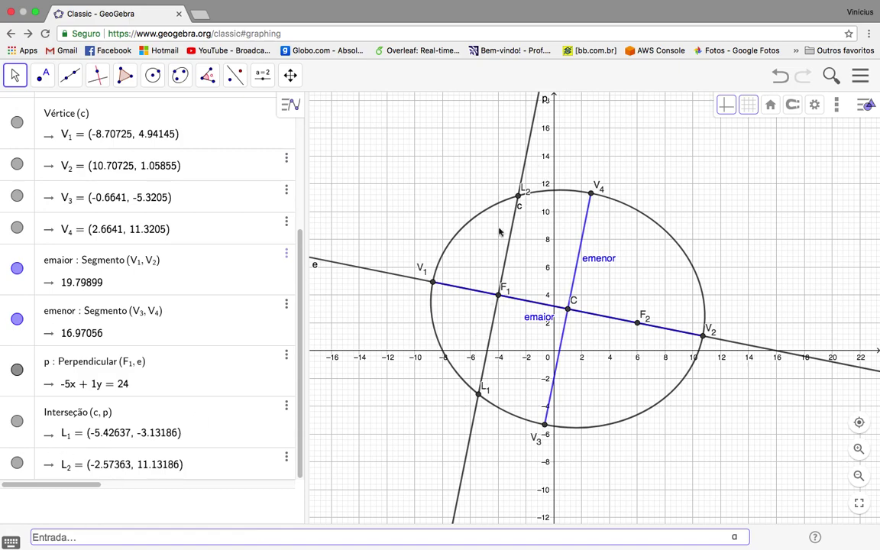
{"action": "left_click", "coordinate": [17, 370]}
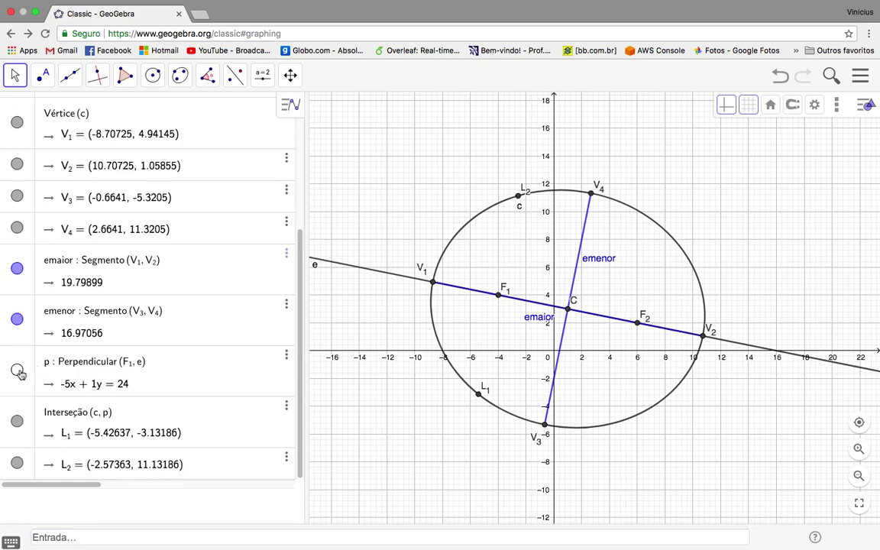
Step: Create the latus rectum segment through focus F_1 with the command LR=Segmento(L_1,L_2)
{"action": "left_click", "coordinate": [75, 538]}
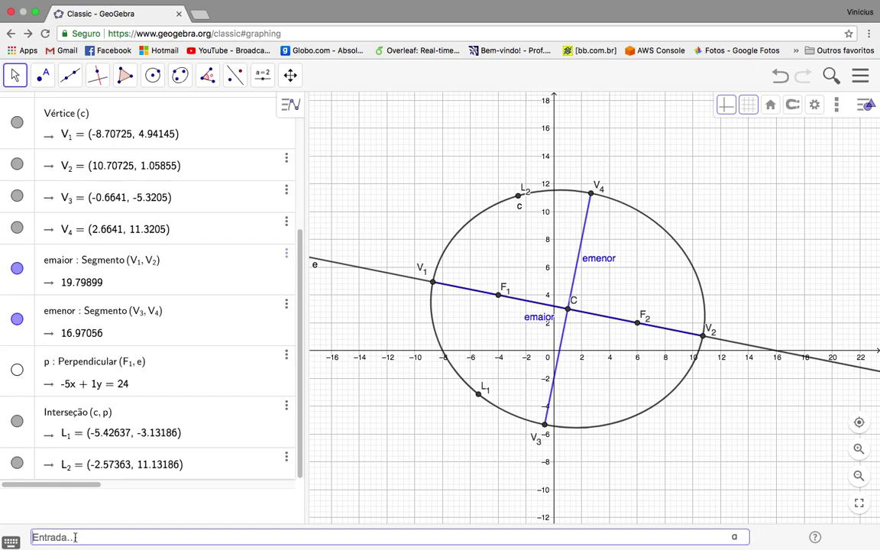
{"action": "type", "text": "LR=S"}
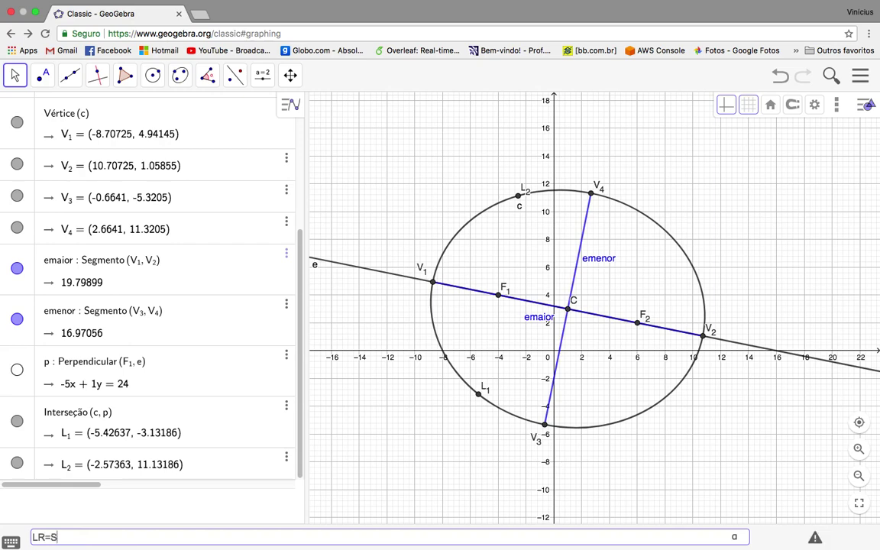
{"action": "type", "text": "egmento"}
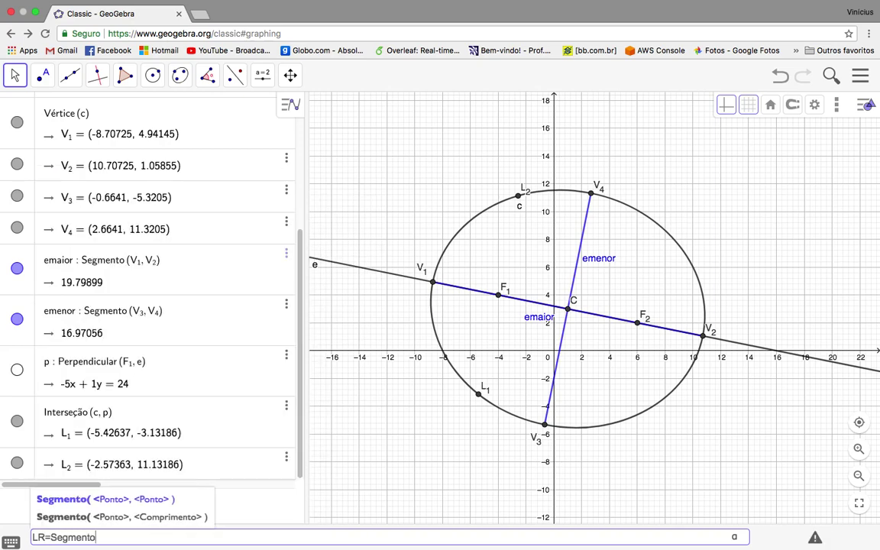
{"action": "type", "text": "(L_"}
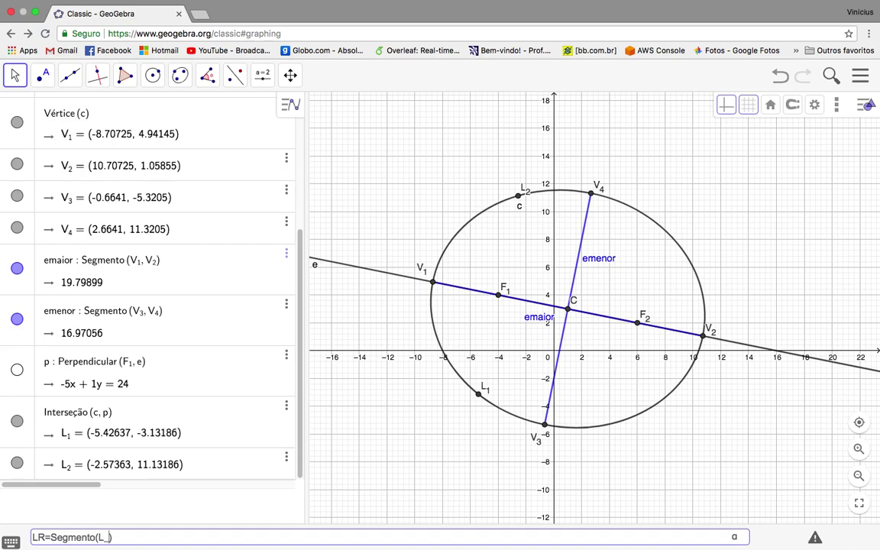
{"action": "type", "text": "1,L_2"}
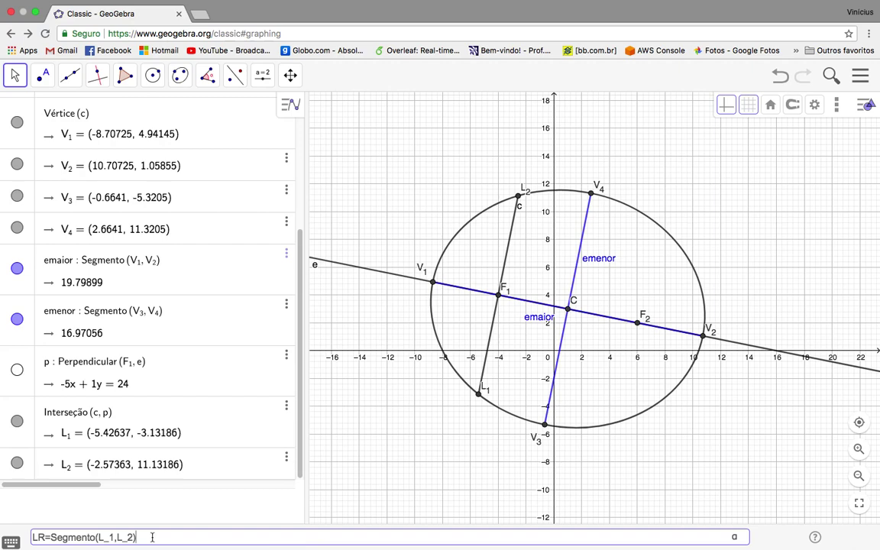
{"action": "key", "text": "Return"}
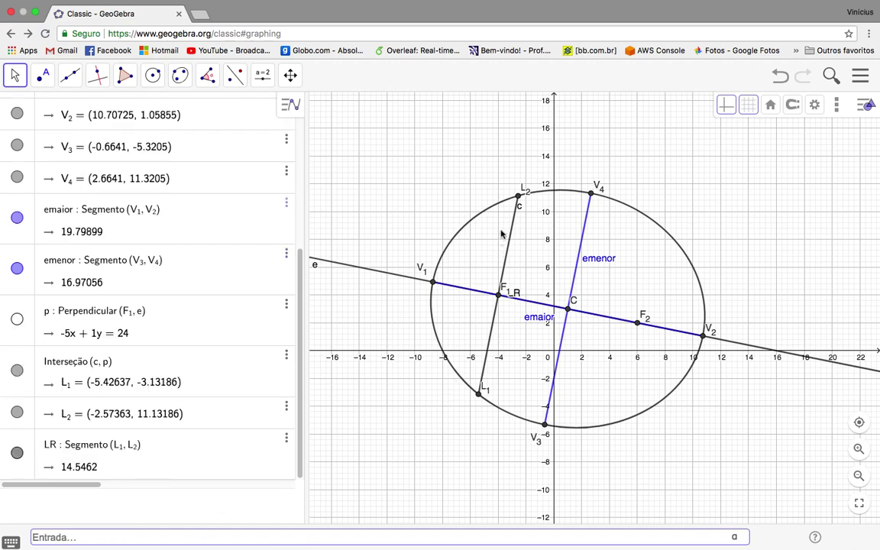
Step: Color the latus rectum segment LR dark red
{"action": "left_click", "coordinate": [514, 234]}
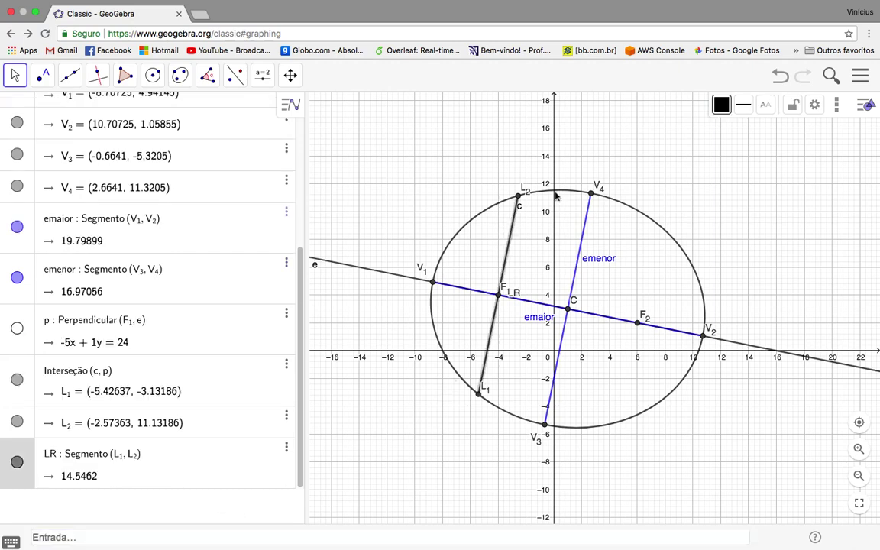
{"action": "left_click", "coordinate": [721, 103]}
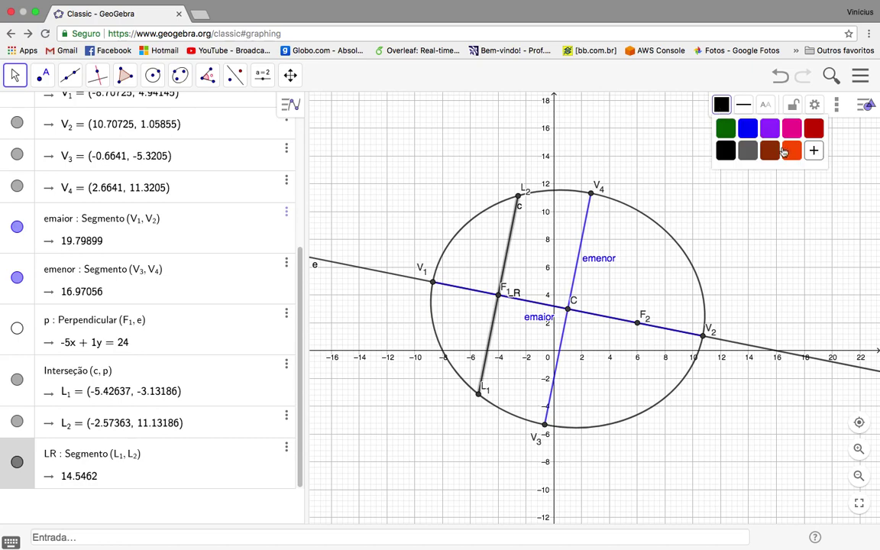
{"action": "left_click", "coordinate": [813, 129]}
{"action": "left_click", "coordinate": [432, 145]}
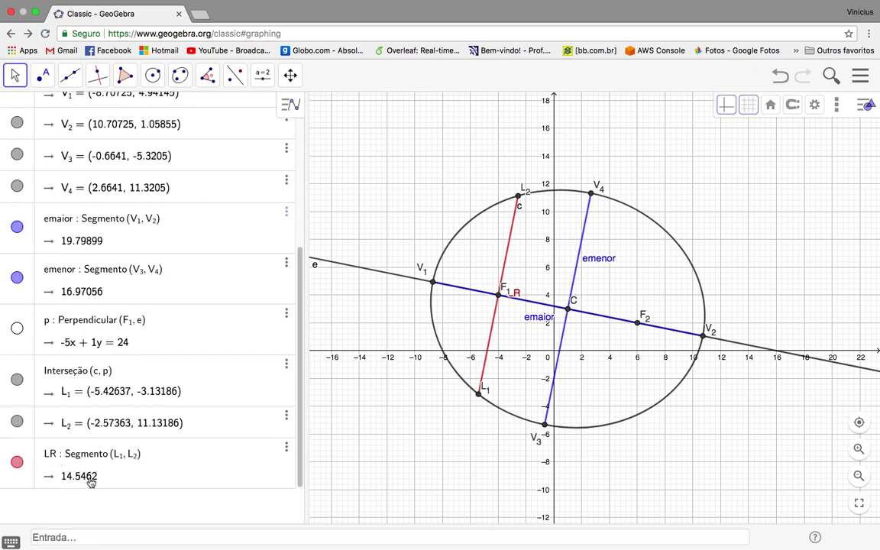
Step: Calculate the square of the latus rectum with LR^2, and move the LR label up along its segment, away from focus F_1
{"action": "left_click", "coordinate": [67, 532]}
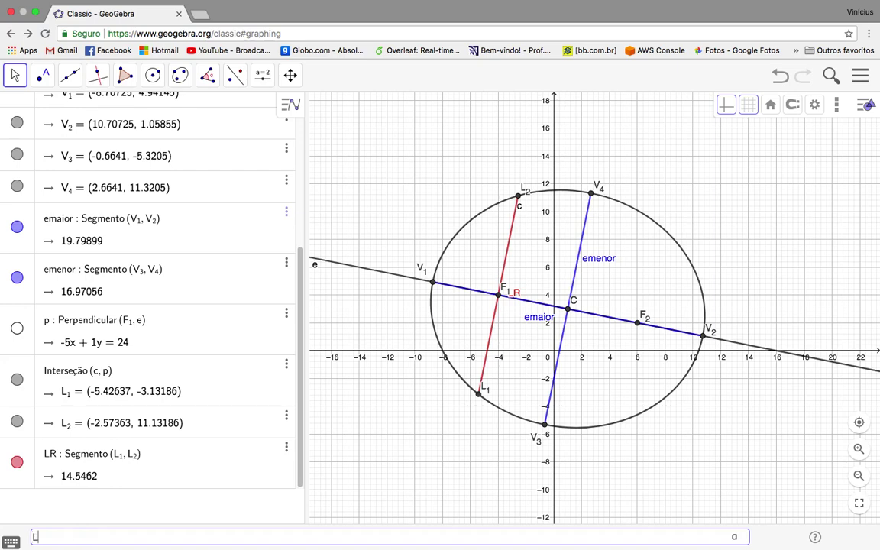
{"action": "type", "text": "LR^2"}
{"action": "key", "text": "Return"}
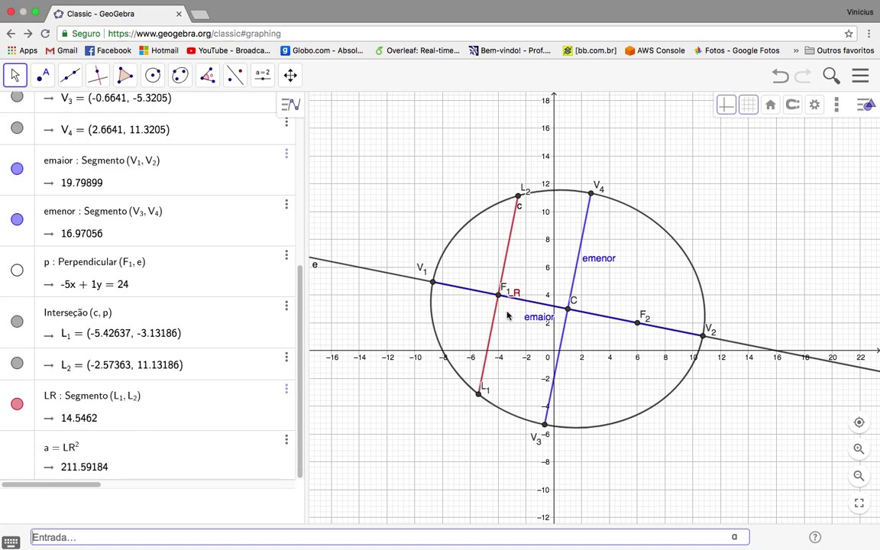
{"action": "left_click_drag", "start_coordinate": [516, 294], "coordinate": [524, 255]}
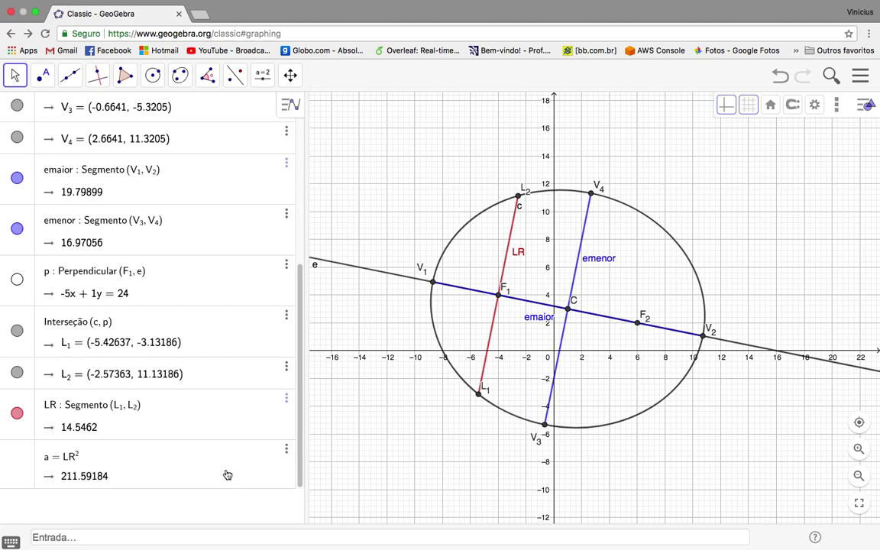
Step: Calculate the ellipse's eccentricity with the command ex=Excentricidade(c)
{"action": "left_click", "coordinate": [117, 538]}
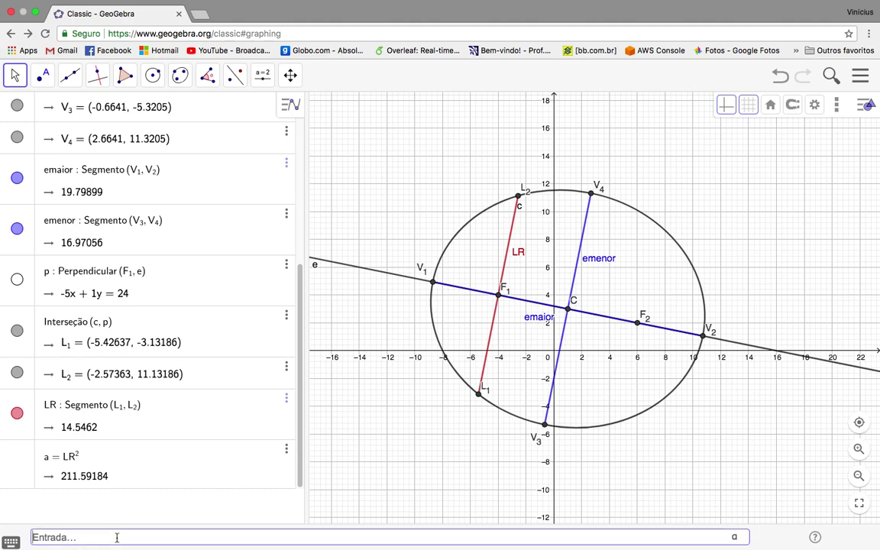
{"action": "type", "text": "ex"}
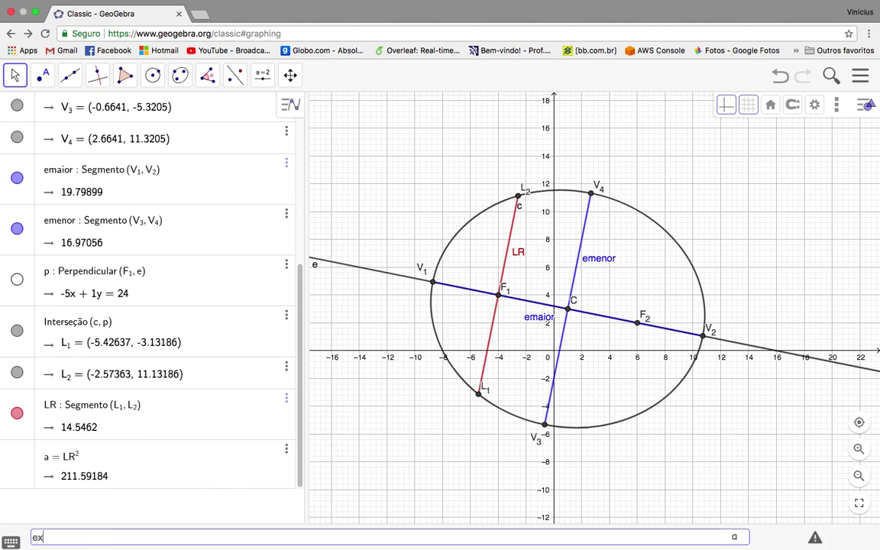
{"action": "type", "text": "=Excen"}
{"action": "key", "text": "Return"}
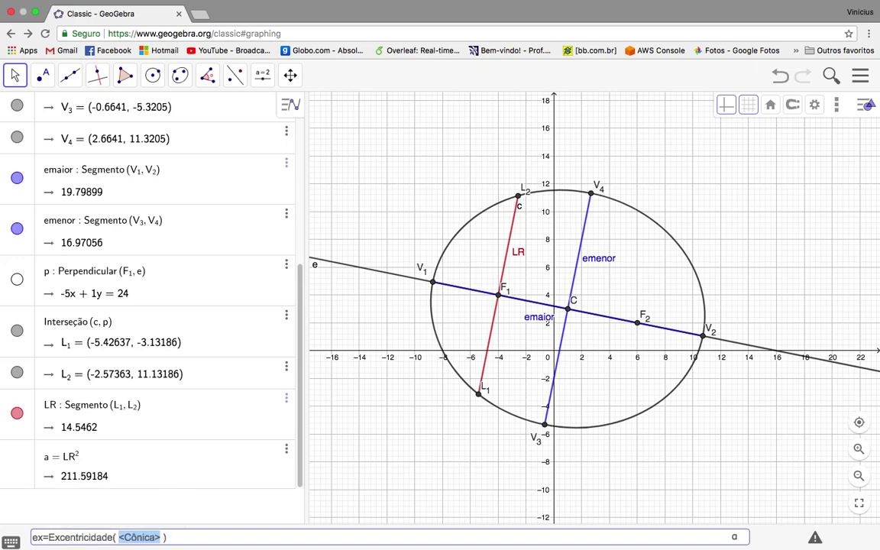
{"action": "type", "text": "c"}
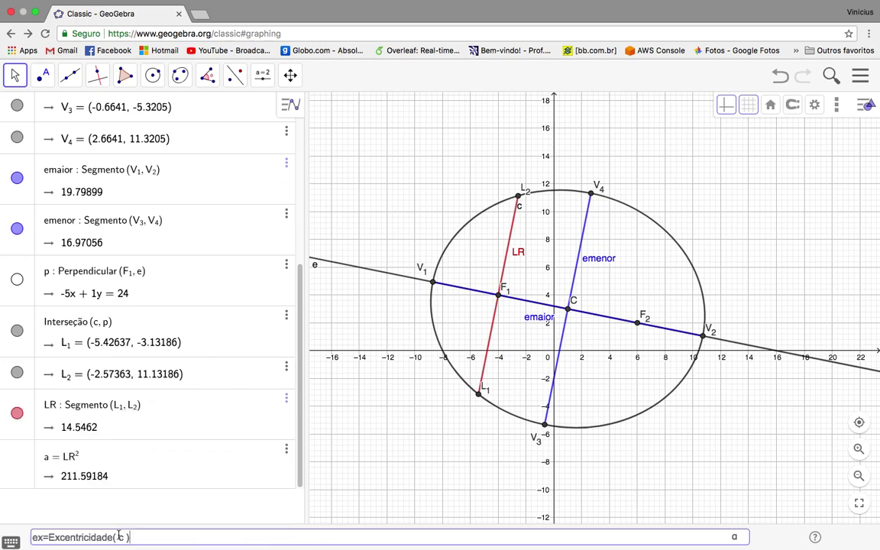
{"action": "key", "text": "Return"}
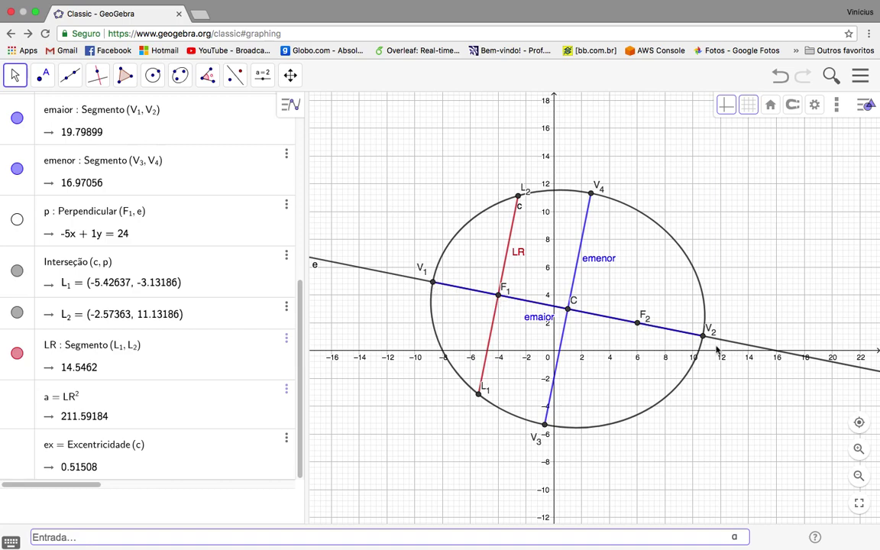
Step: Calculate the ratio of the focal distance to the major axis length with Distância(F_1, F_2)/Distância(V_1,V_2)
{"action": "left_click", "coordinate": [193, 537]}
{"action": "type", "text": "Dist"}
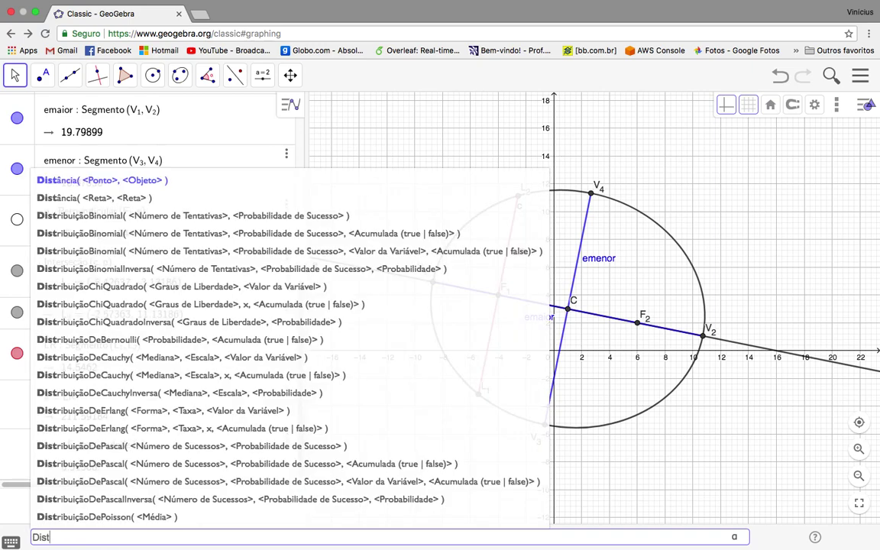
{"action": "key", "text": "Return"}
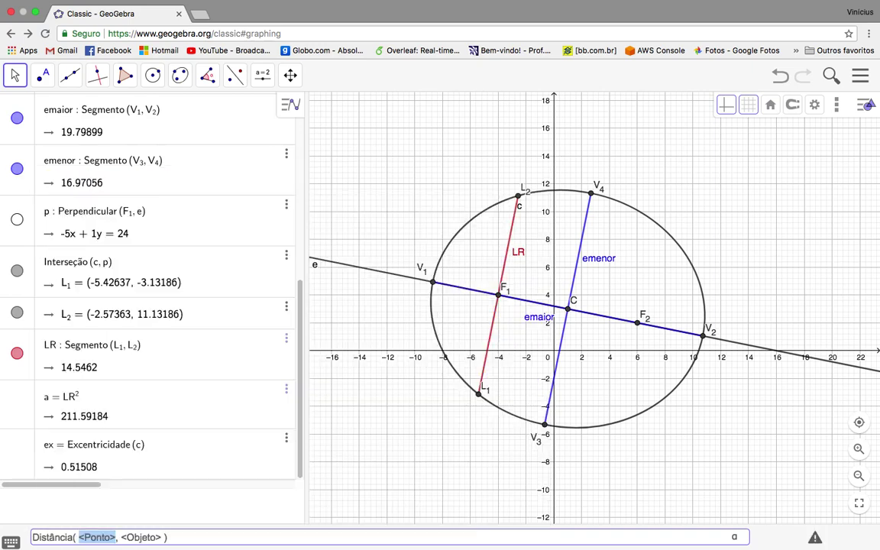
{"action": "type", "text": "V_"}
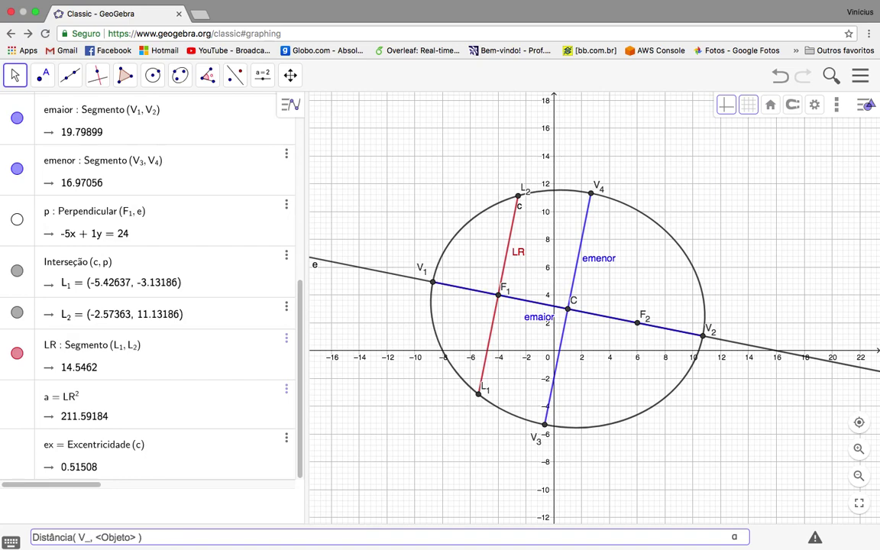
{"action": "key", "text": "BackSpace"}
{"action": "key", "text": "BackSpace"}
{"action": "type", "text": "F_1"}
{"action": "key", "text": "BackSpace"}
{"action": "key", "text": "BackSpace"}
{"action": "key", "text": "BackSpace"}
{"action": "key", "text": "BackSpace"}
{"action": "key", "text": "BackSpace"}
{"action": "key", "text": "BackSpace"}
{"action": "key", "text": "BackSpace"}
{"action": "key", "text": "BackSpace"}
{"action": "type", "text": "F_2"}
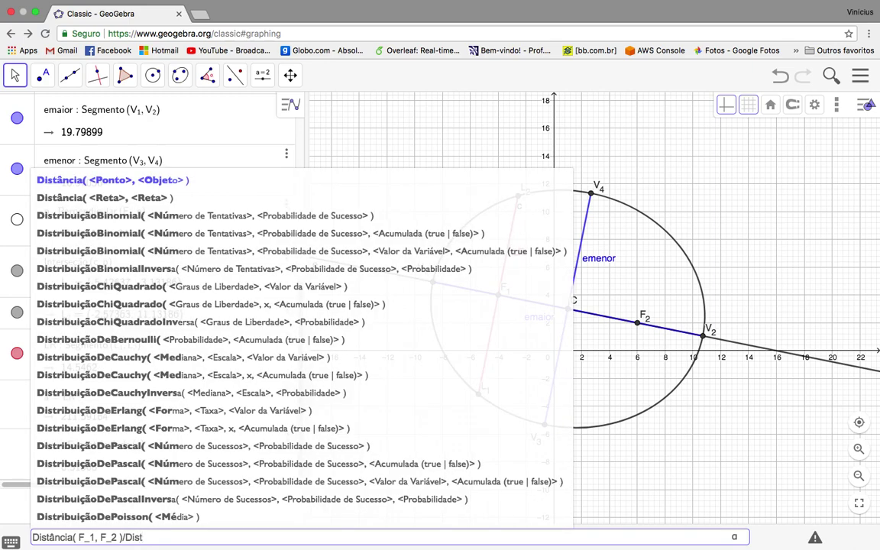
{"action": "type", "text": "ância"}
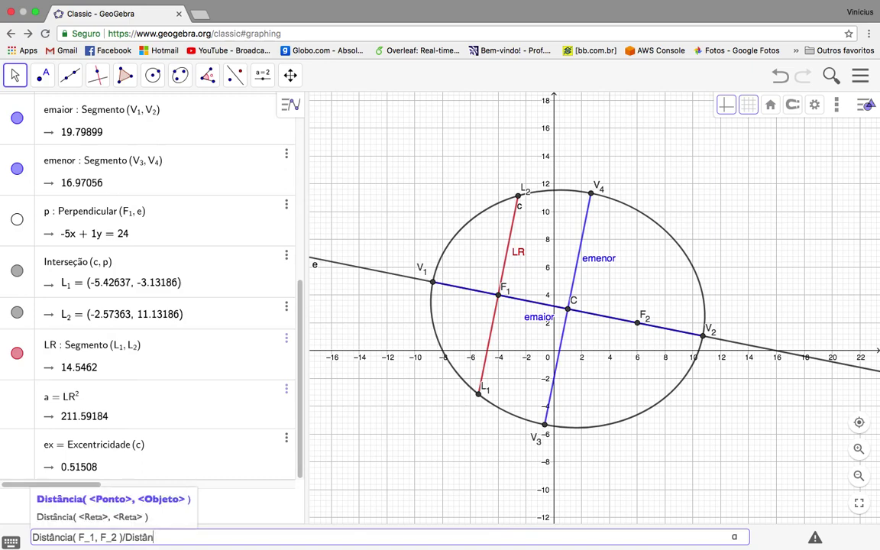
{"action": "type", "text": "("}
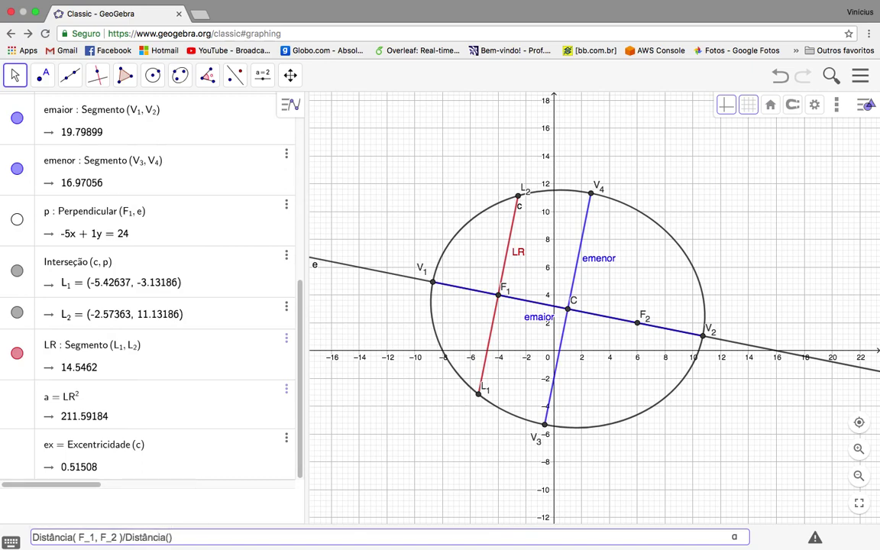
{"action": "type", "text": "V_1,V_2"}
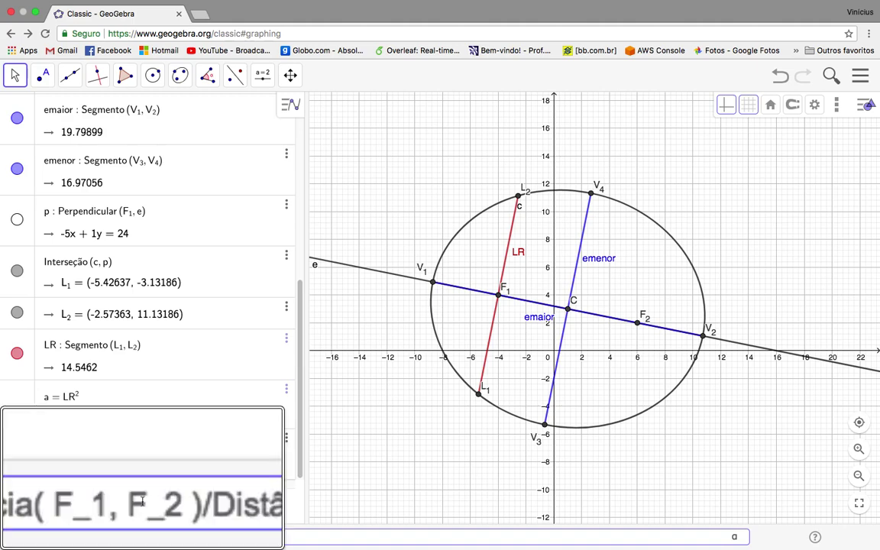
{"action": "scroll", "coordinate": [142, 501], "scroll_direction": "left", "scroll_amount": 1}
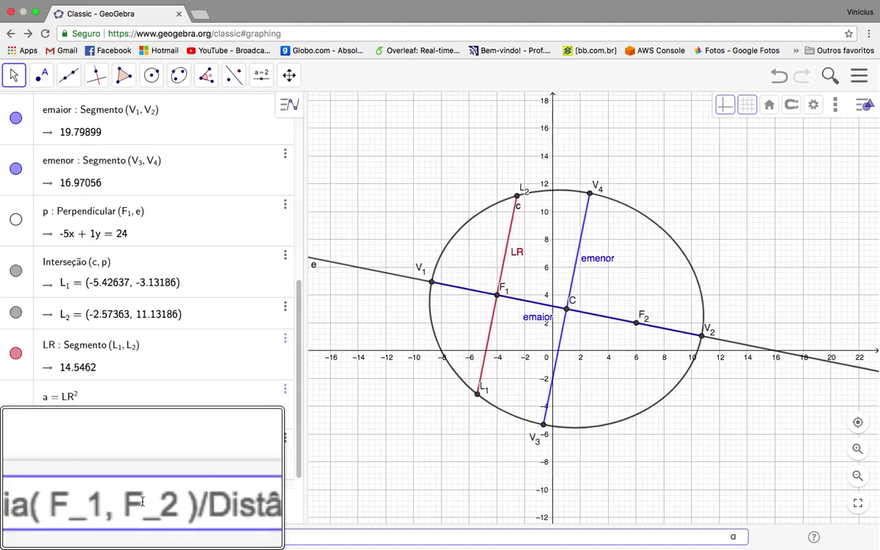
{"action": "scroll", "coordinate": [143, 501], "scroll_direction": "left", "scroll_amount": 2}
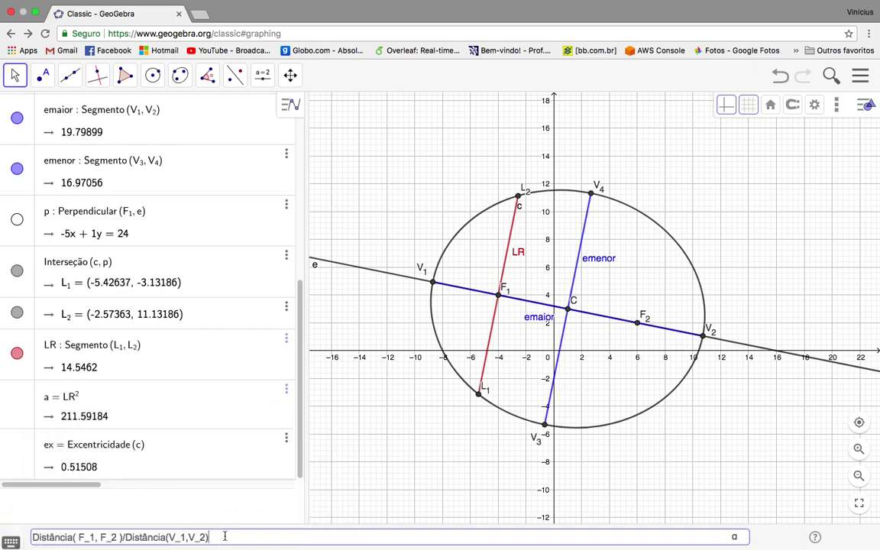
{"action": "key", "text": "Return"}
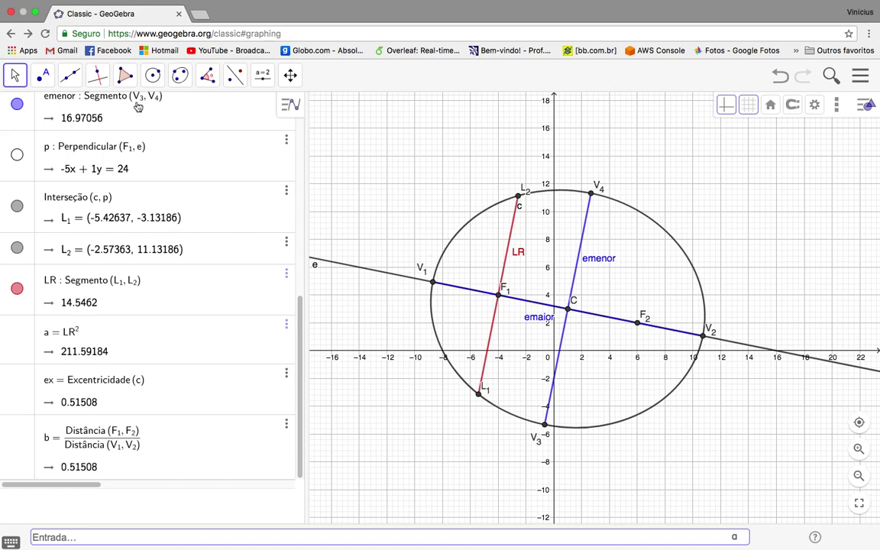
Step: Place a point on the ellipse between V_4 and V_2 at about (7.3, 9.2) and rename it P
{"action": "left_click", "coordinate": [42, 75]}
{"action": "left_click", "coordinate": [65, 113]}
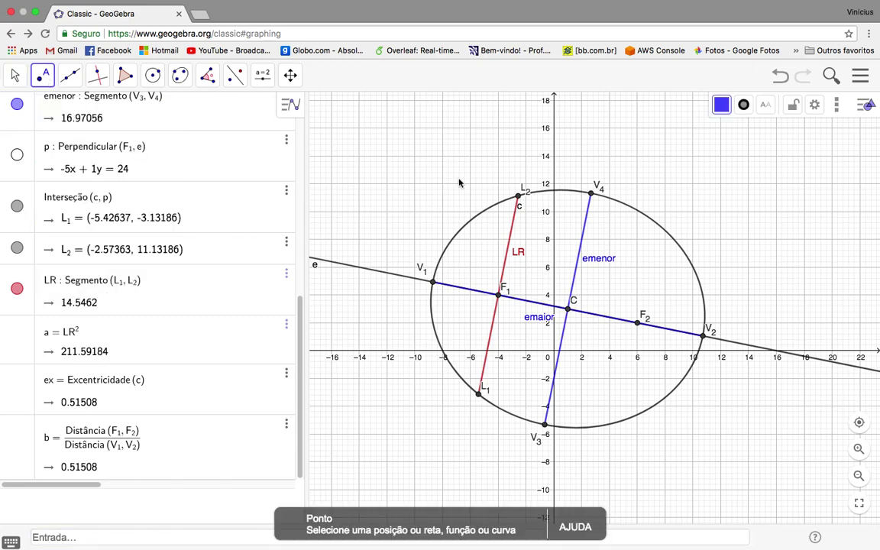
{"action": "left_click", "coordinate": [655, 223]}
{"action": "right_click", "coordinate": [655, 222]}
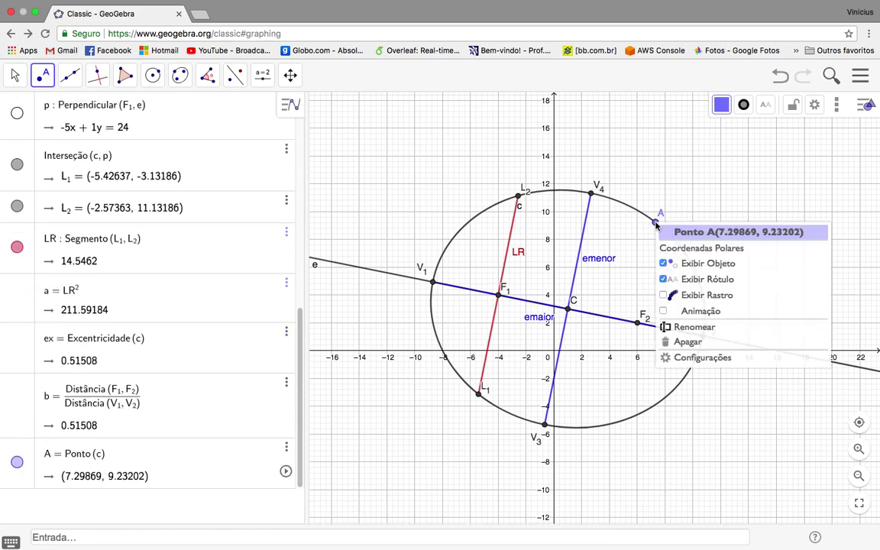
{"action": "left_click", "coordinate": [684, 329]}
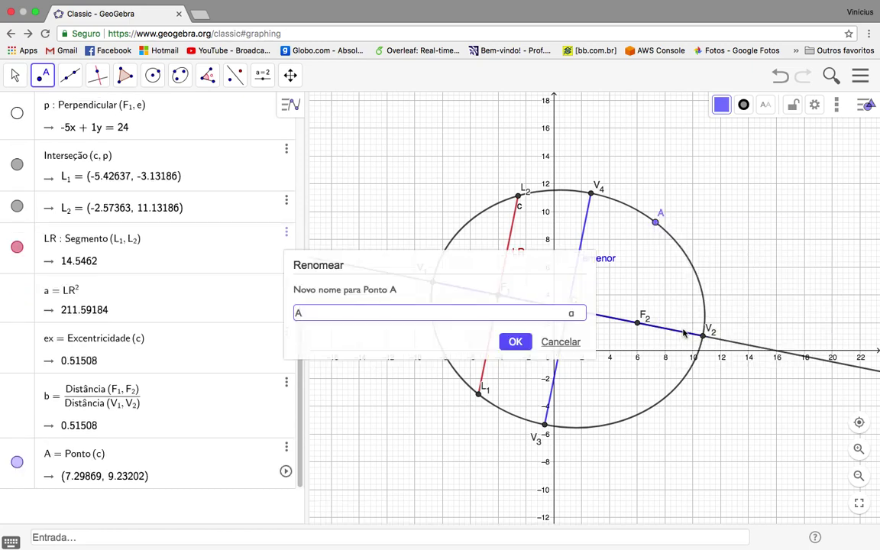
{"action": "key", "text": "BackSpace"}
{"action": "type", "text": "P"}
{"action": "key", "text": "Return"}
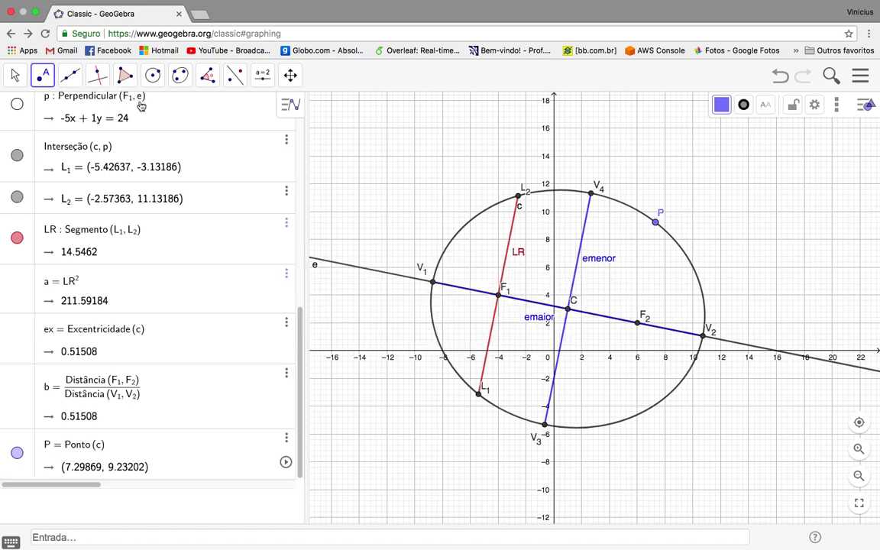
Step: Draw segments joining point P to both foci, from F_1 to P and from P to F_2
{"action": "left_click", "coordinate": [70, 76]}
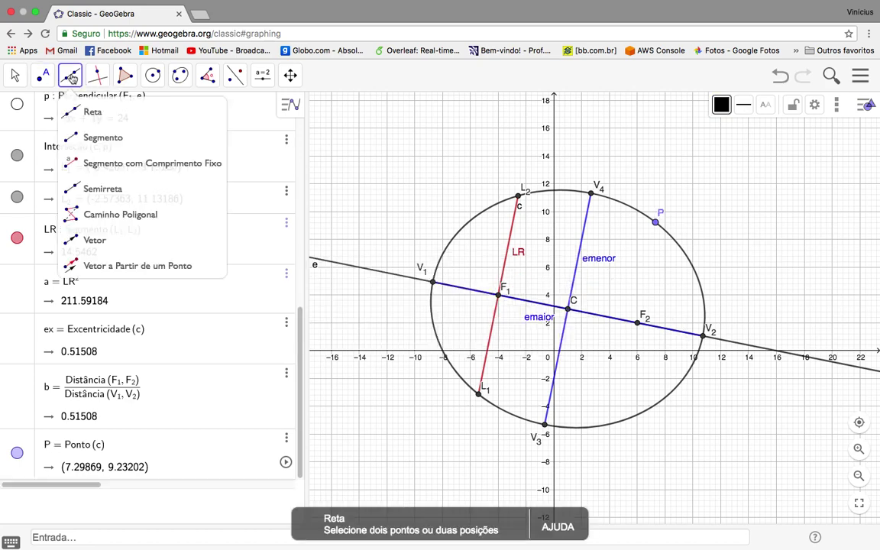
{"action": "left_click", "coordinate": [84, 131]}
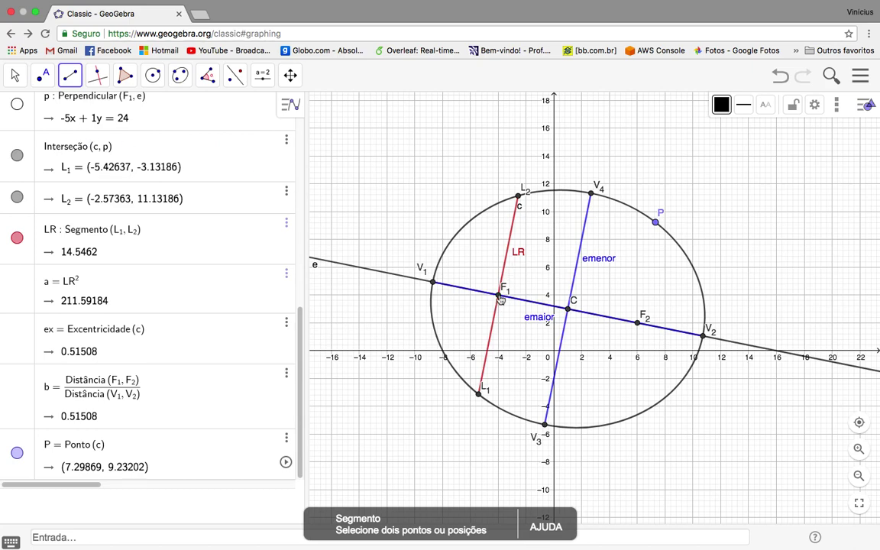
{"action": "left_click", "coordinate": [498, 296]}
{"action": "left_click", "coordinate": [654, 223]}
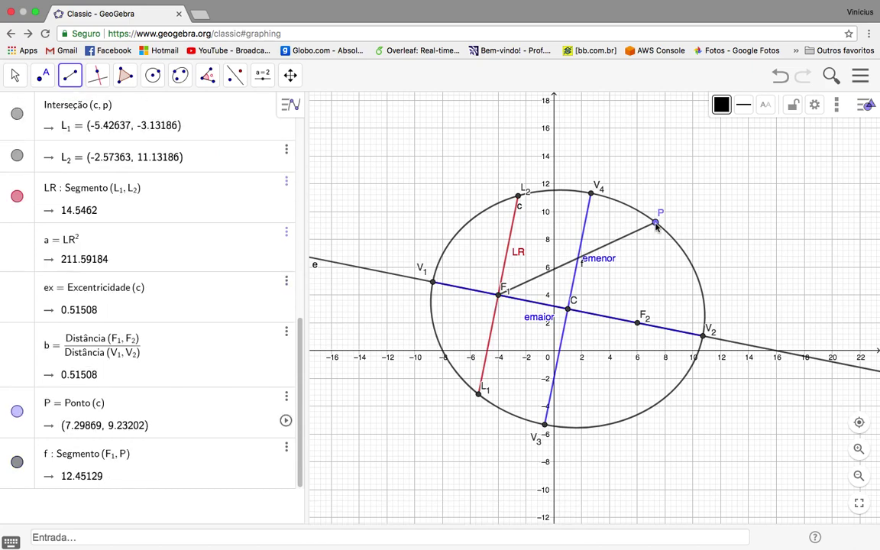
{"action": "left_click", "coordinate": [637, 323]}
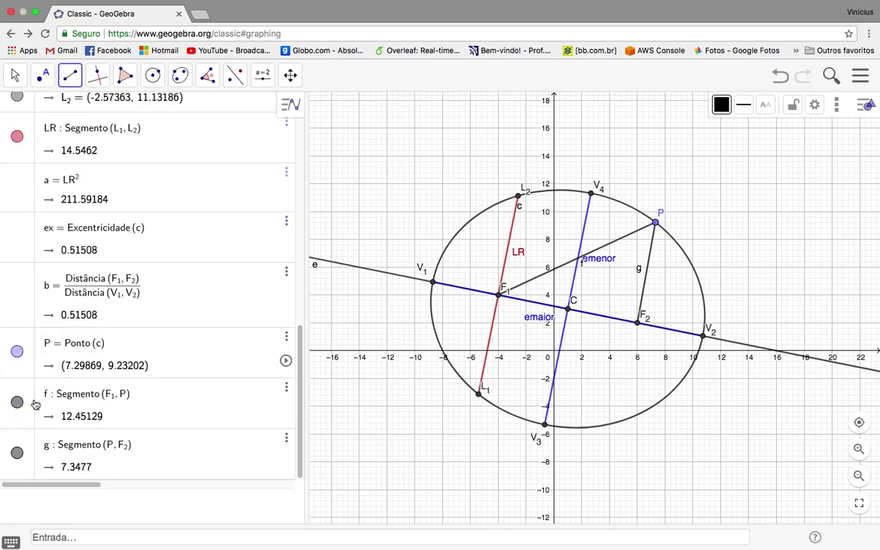
Step: Define the sum of the distances from P to the two foci as k=f+g
{"action": "left_click", "coordinate": [75, 537]}
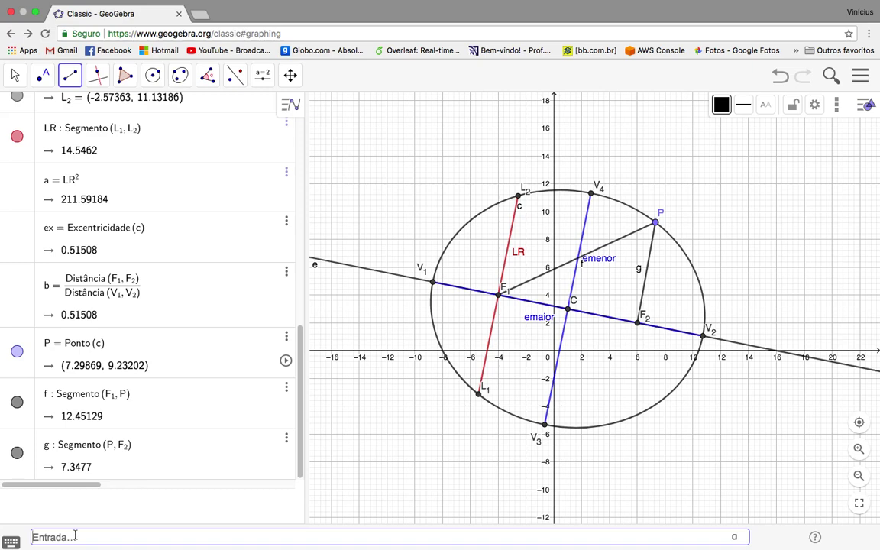
{"action": "type", "text": "k=f+g"}
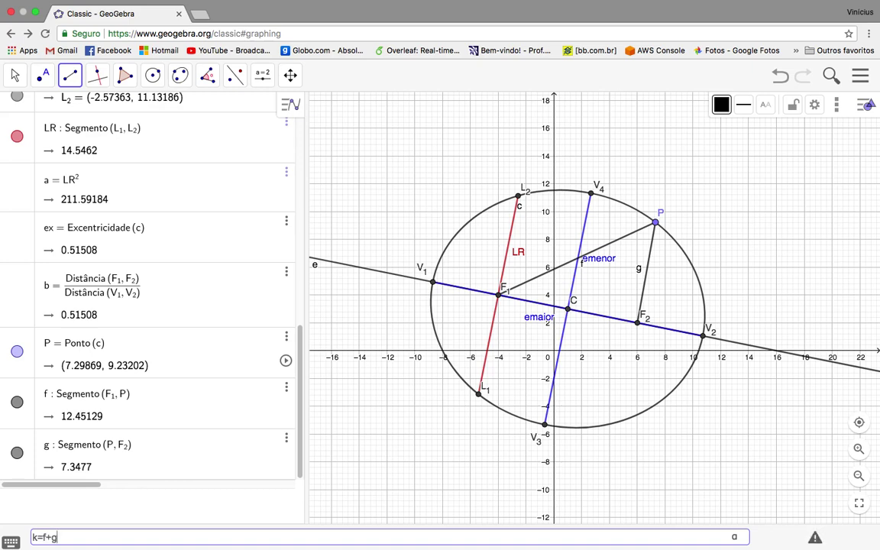
{"action": "key", "text": "Return"}
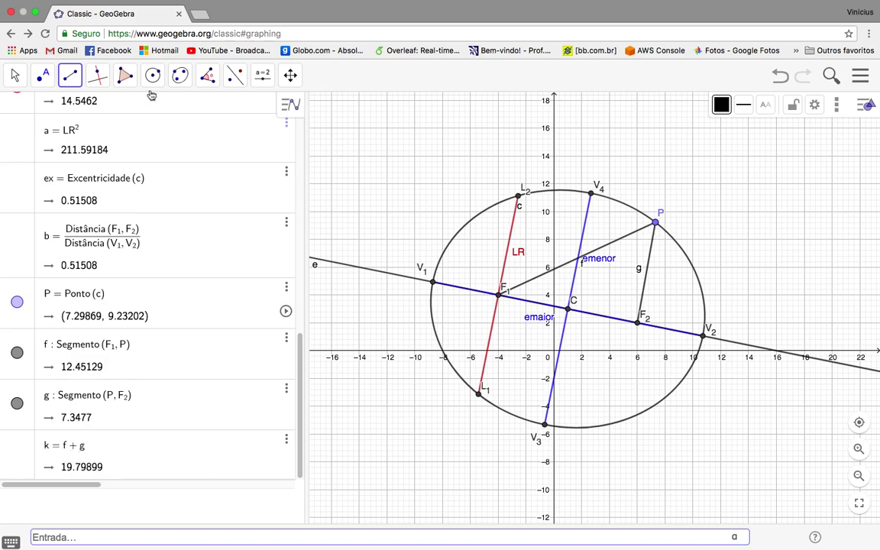
Step: Move P slightly along the ellipse to about (7.9, 8.8) and compare k with the major axis length emaior
{"action": "left_click", "coordinate": [126, 75]}
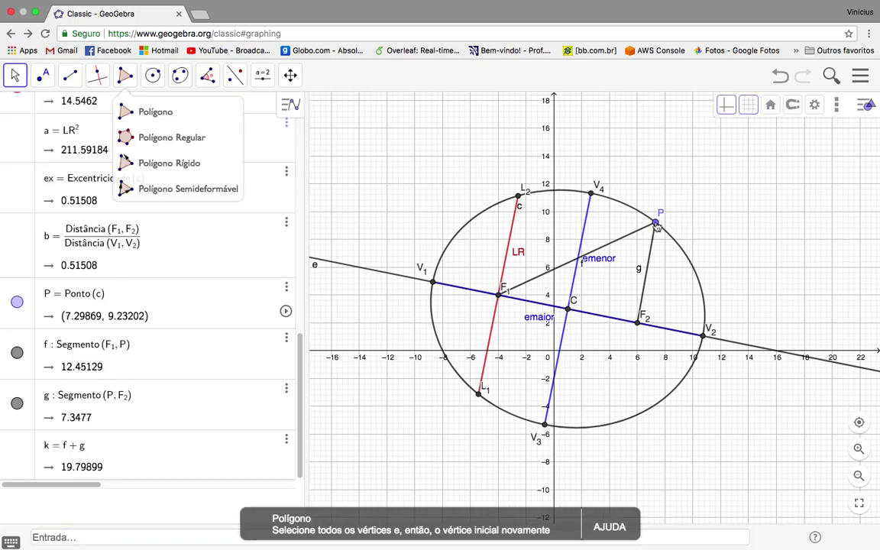
{"action": "key", "text": "Escape"}
{"action": "mouse_move", "coordinate": [656, 226]}
{"action": "left_mouse_down"}
{"action": "mouse_move", "coordinate": [679, 260]}
{"action": "mouse_move", "coordinate": [625, 203]}
{"action": "mouse_move", "coordinate": [663, 233]}
{"action": "left_mouse_up"}
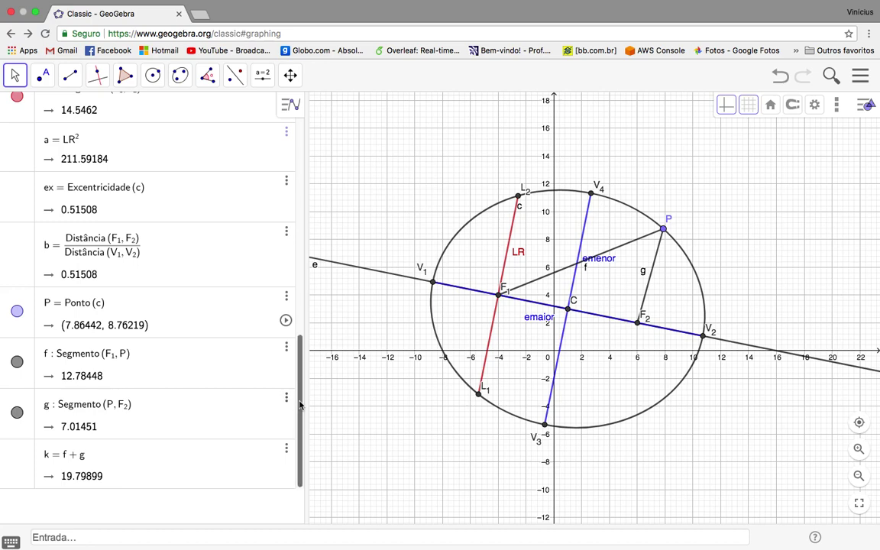
{"action": "scroll", "coordinate": [299, 404], "scroll_direction": "up", "scroll_amount": 2}
{"action": "scroll", "coordinate": [298, 410], "scroll_direction": "down", "scroll_amount": 2}
{"action": "left_click_drag", "start_coordinate": [298, 412], "coordinate": [299, 295]}
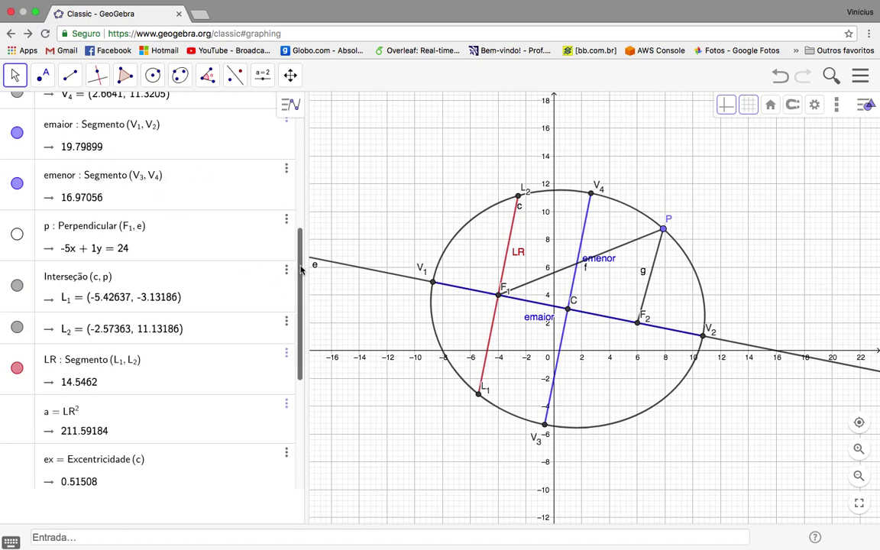
{"action": "left_click_drag", "start_coordinate": [300, 269], "coordinate": [307, 436]}
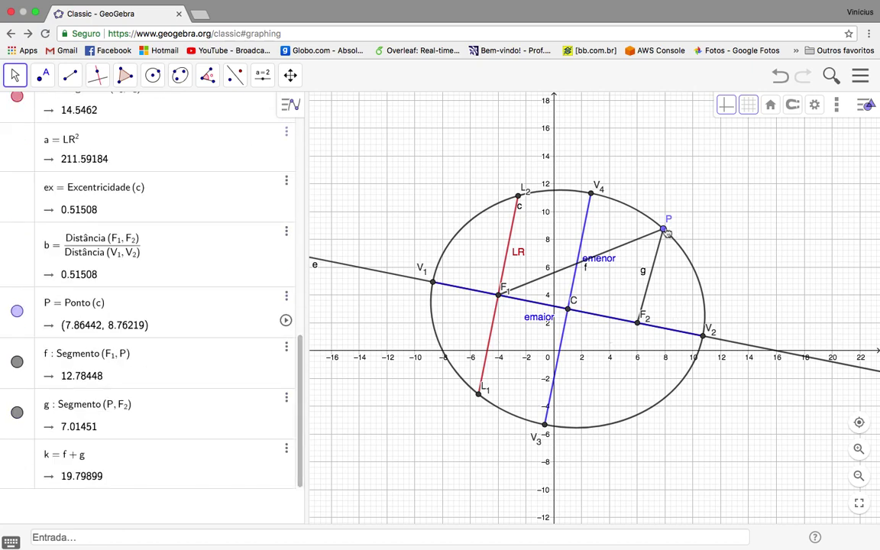
Step: Move P along the ellipse to about (-6.2, 9.2), between V_1 and L_2, and start its animation
{"action": "left_click_drag", "start_coordinate": [666, 234], "coordinate": [477, 232]}
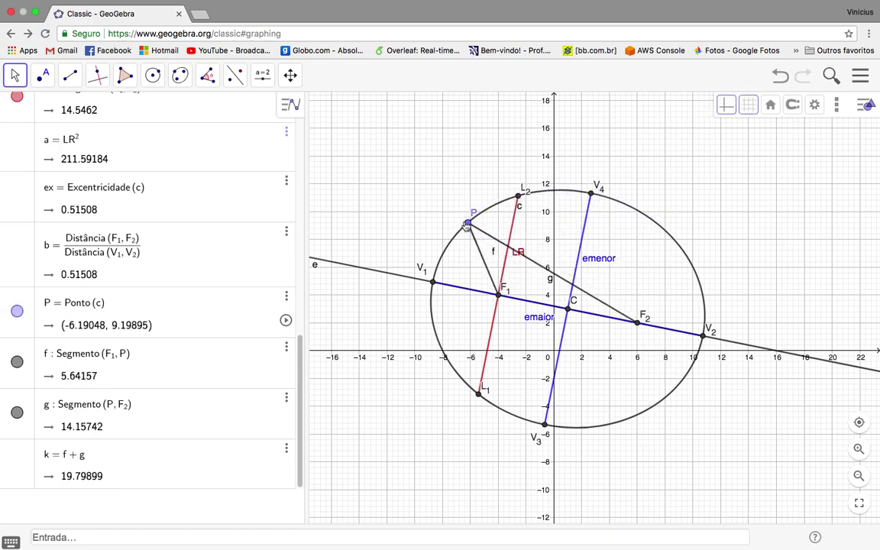
{"action": "right_click", "coordinate": [469, 225]}
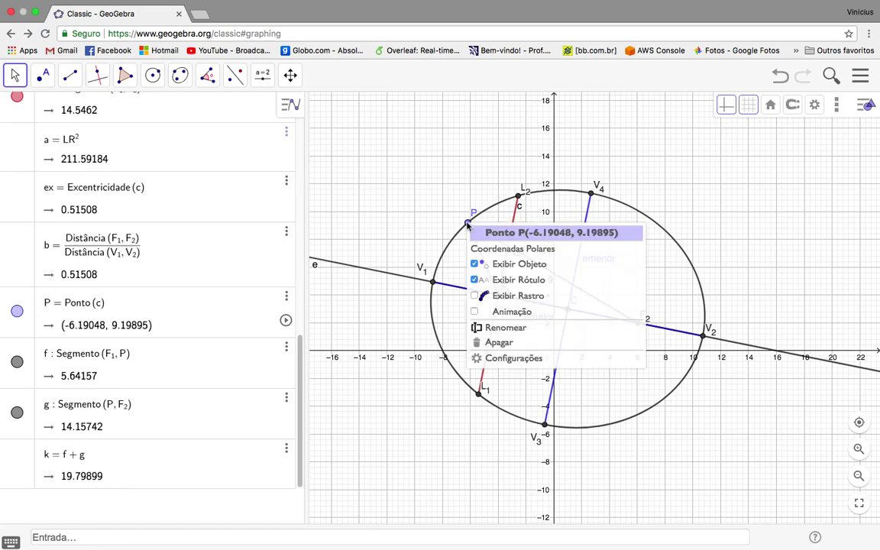
{"action": "left_click", "coordinate": [510, 313]}
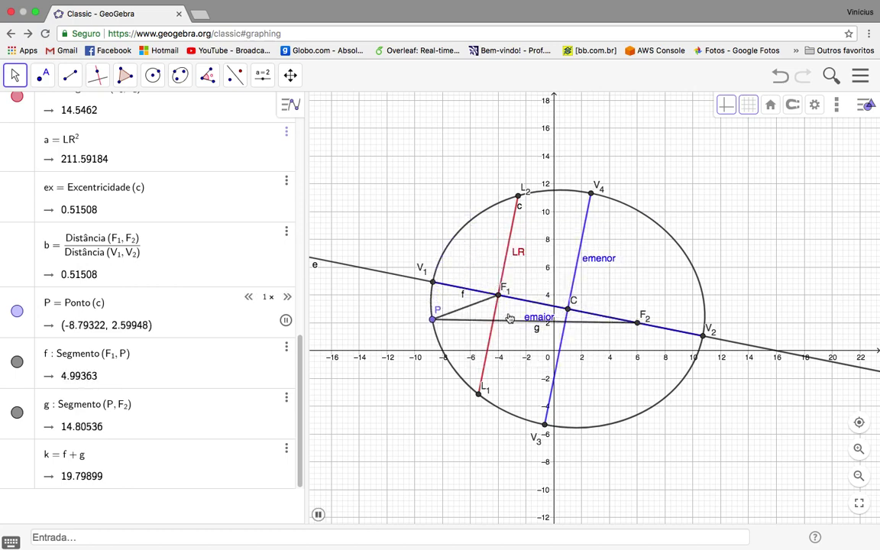